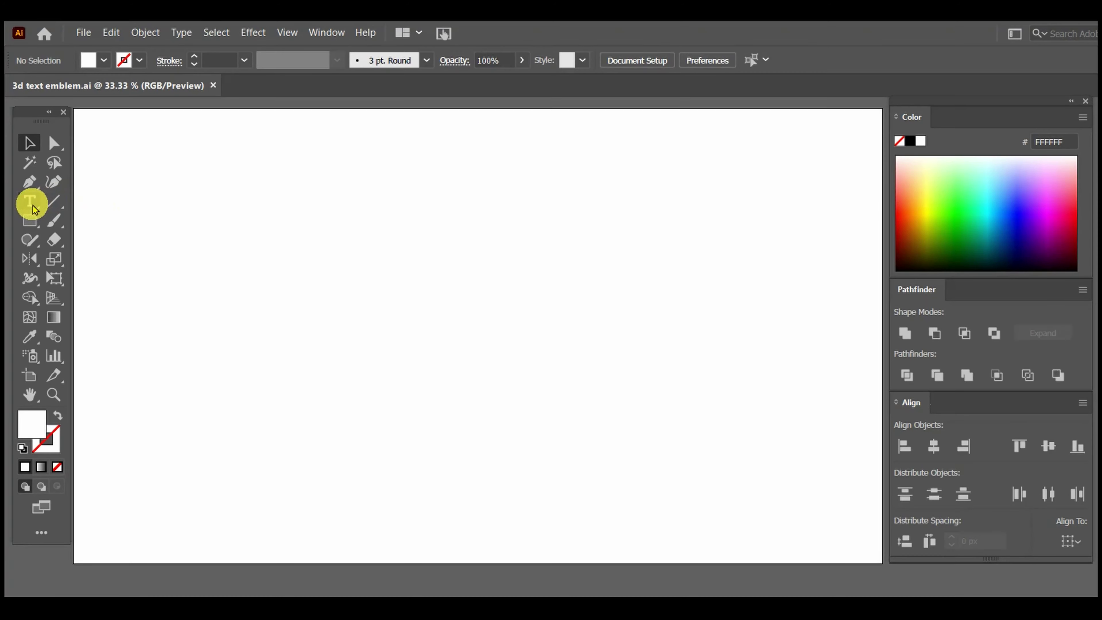
# Step: Pick the Type tool to begin adding text to the blank emblem artboard
pyautogui.click(29, 202)
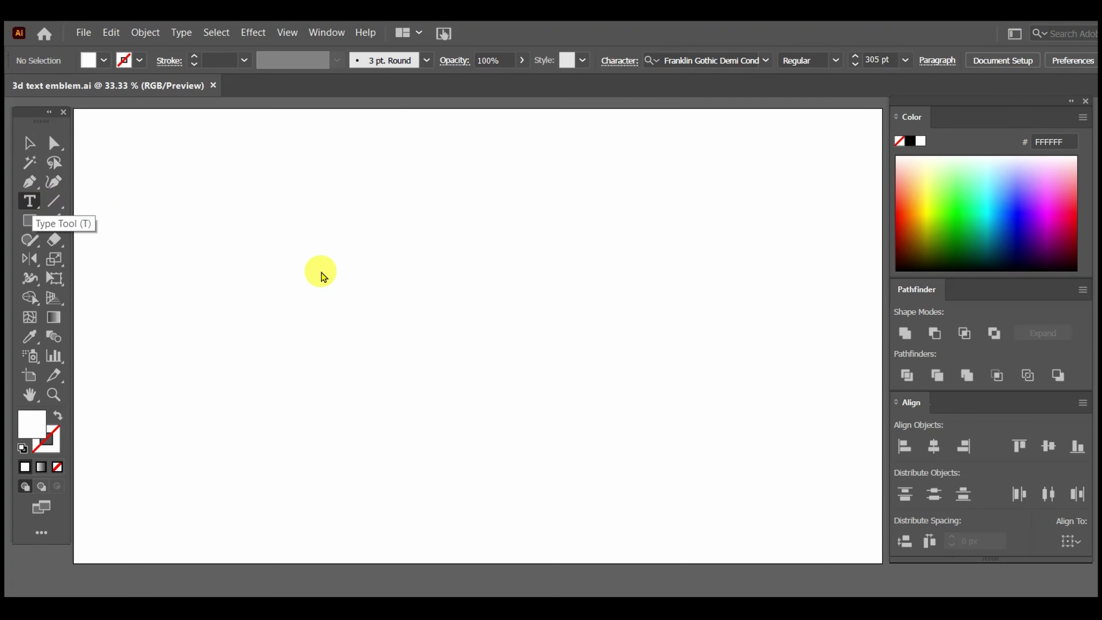
# Step: Type BOOM!, centre it on the artboard both ways, then move it above the middle
pyautogui.click(427, 312)
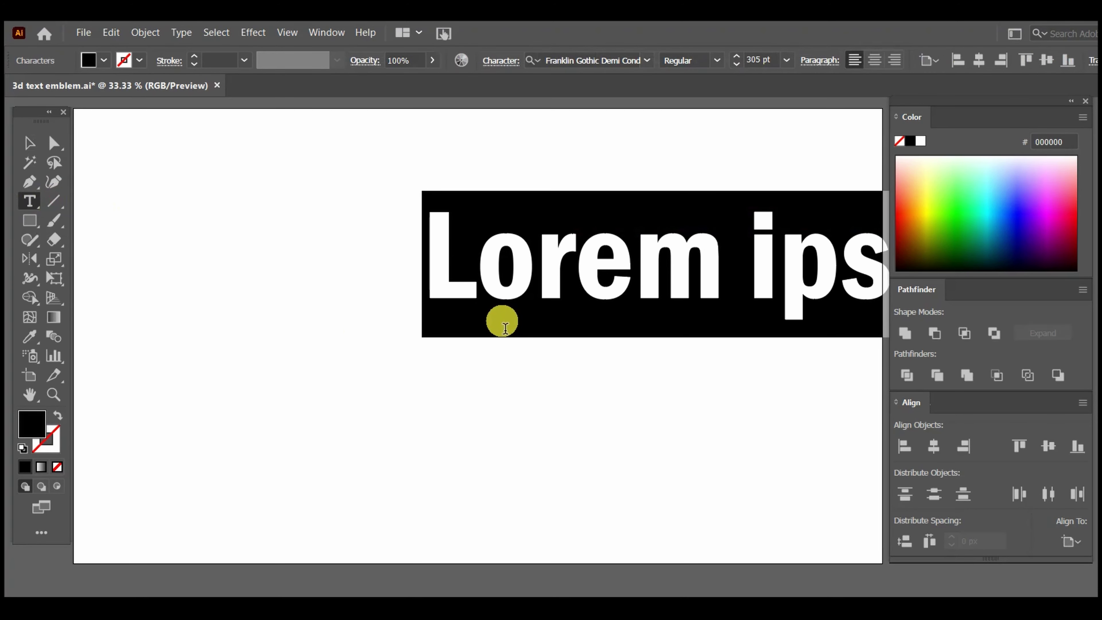
pyautogui.write('BOOM')
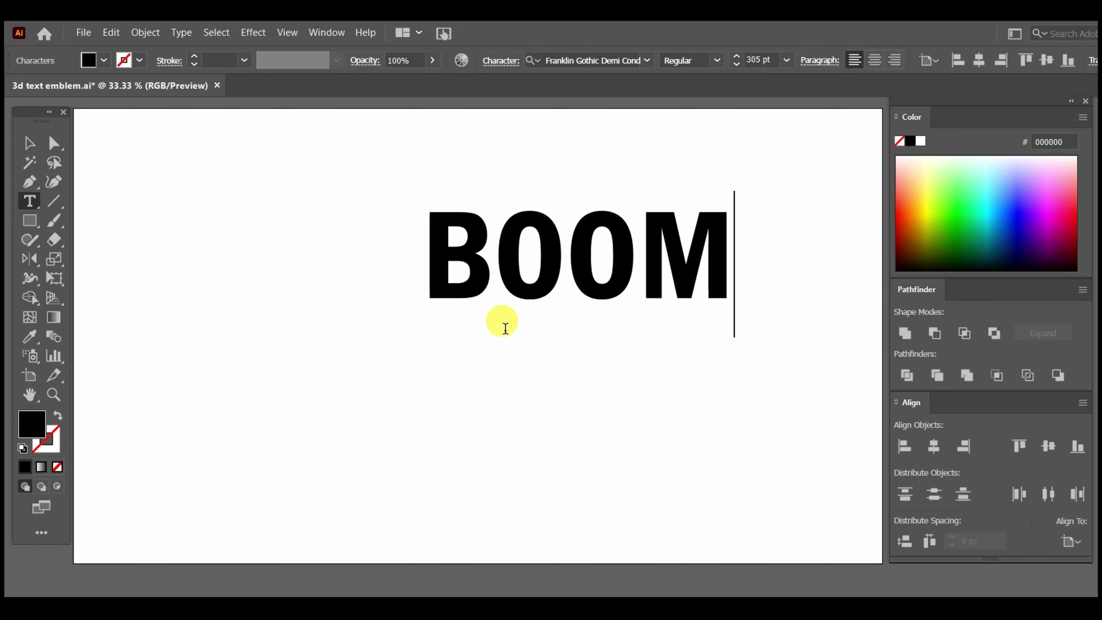
pyautogui.write('!')
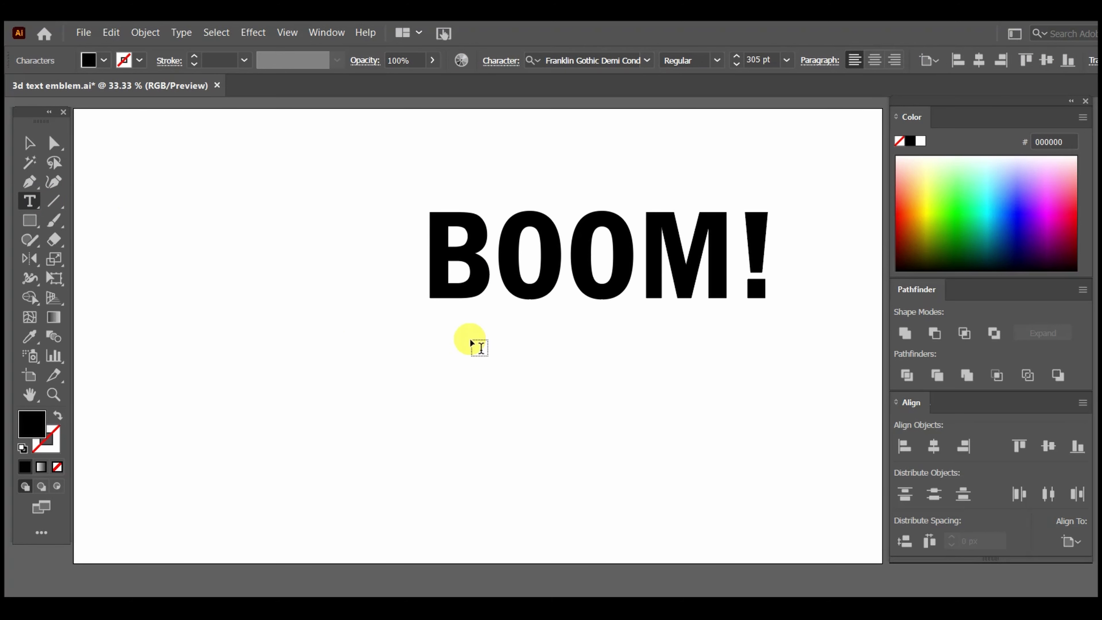
pyautogui.click(29, 142)
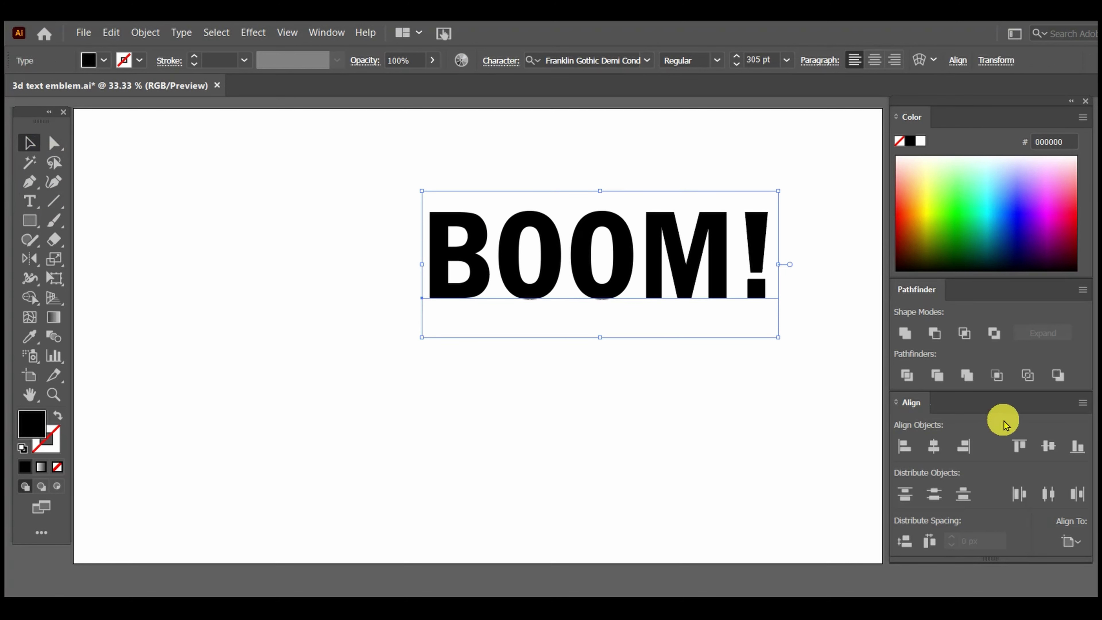
pyautogui.click(933, 445)
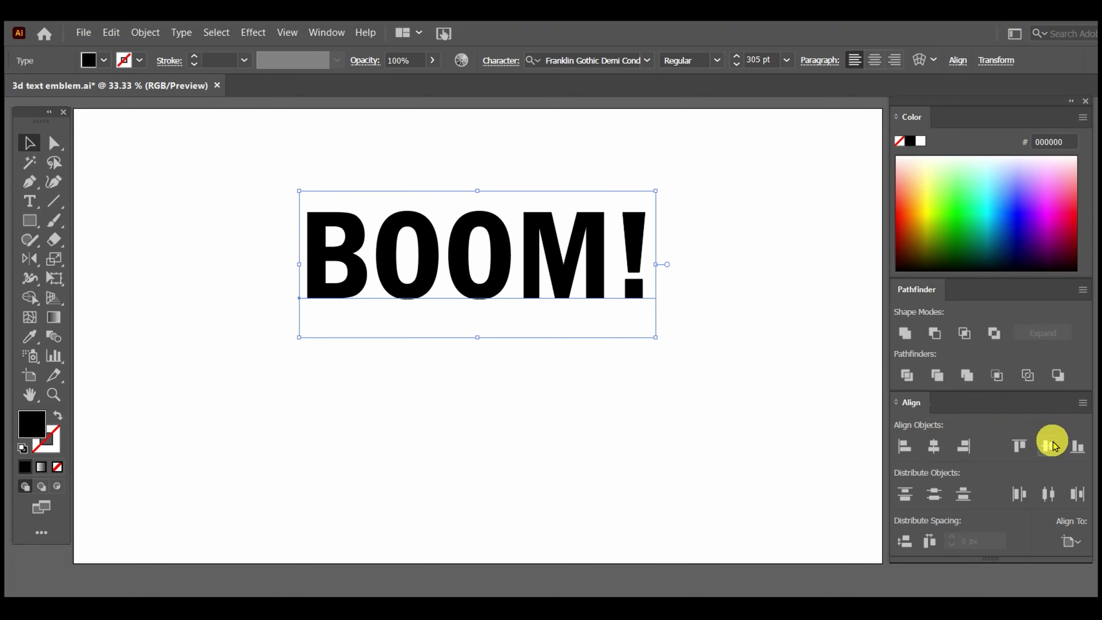
pyautogui.click(1049, 446)
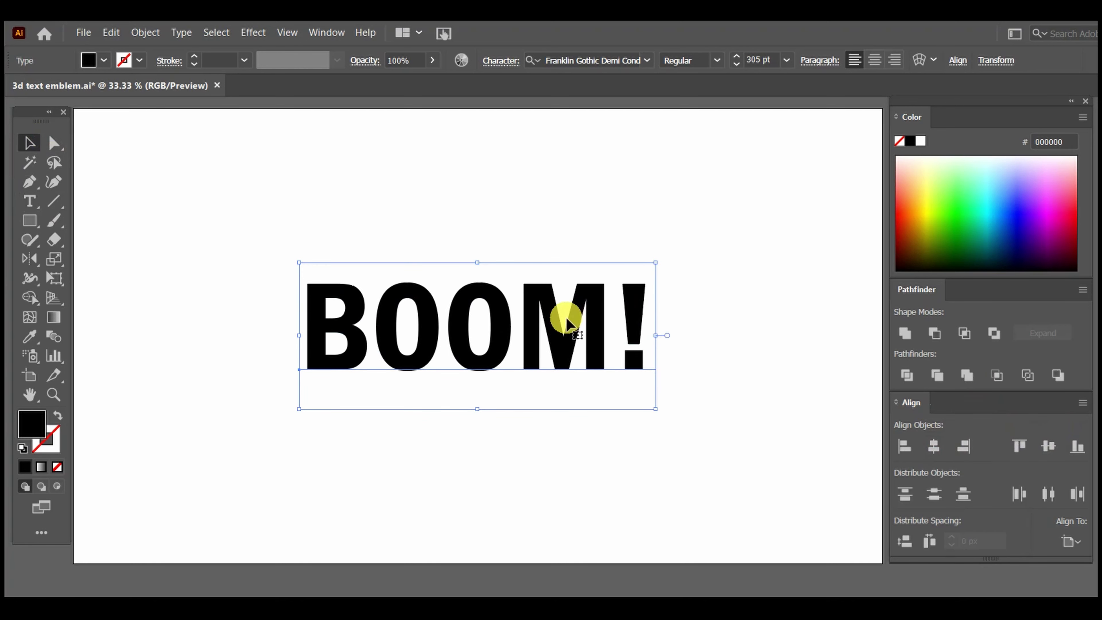
pyautogui.moveTo(566, 321); pyautogui.dragTo(566, 257)
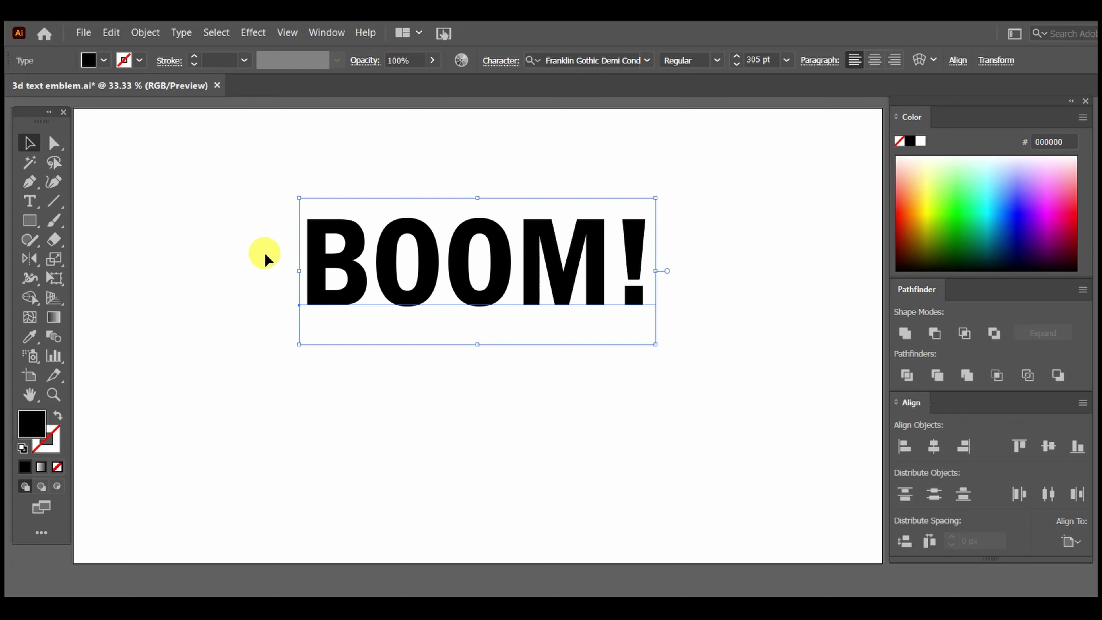
# Step: Make a warp envelope on BOOM! in Arch style with a 25% bend
pyautogui.click(143, 34)
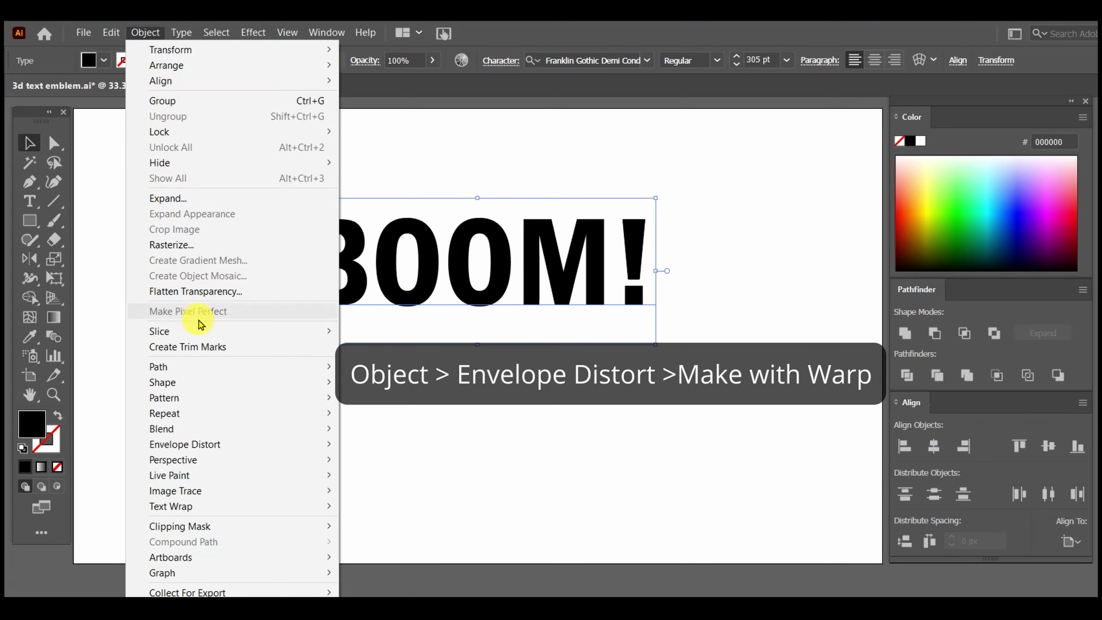
pyautogui.moveTo(185, 445)
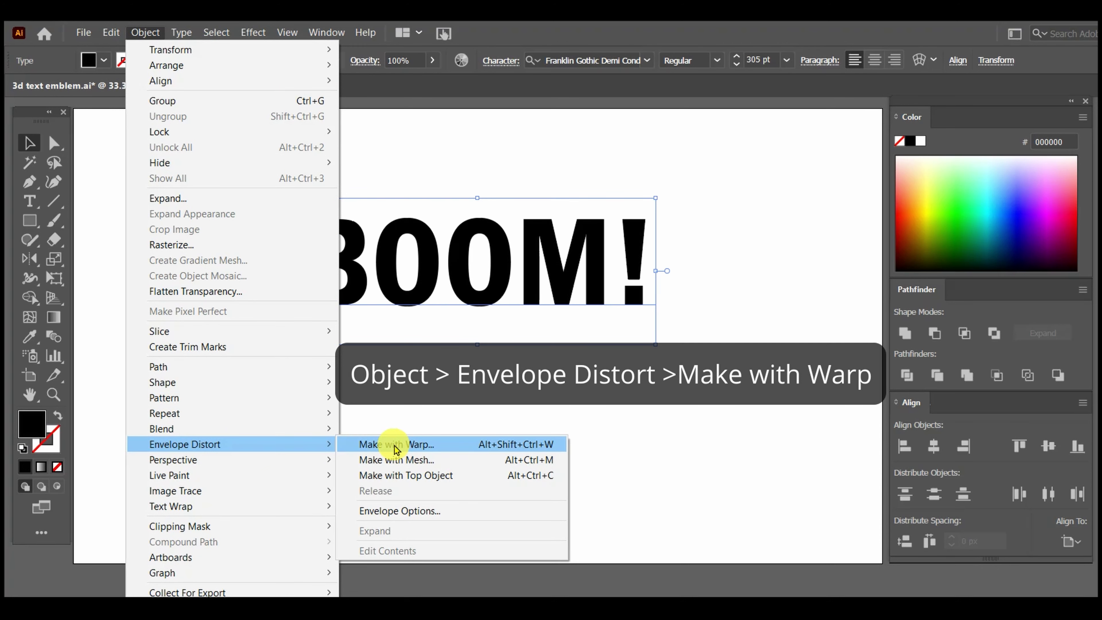
pyautogui.click(395, 445)
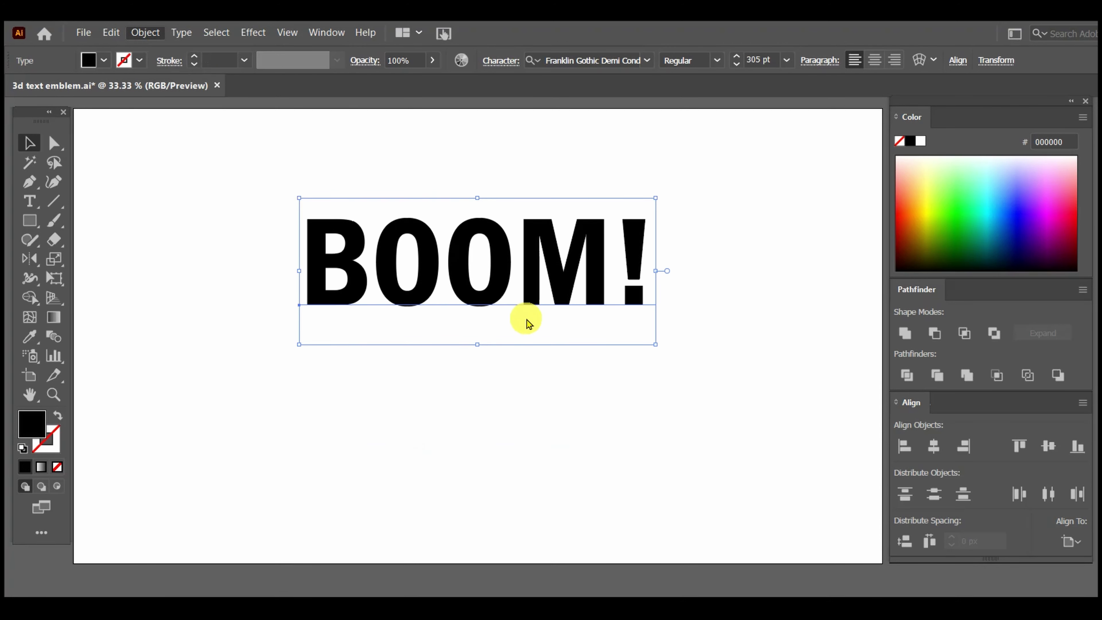
pyautogui.moveTo(885, 214); pyautogui.dragTo(757, 212)
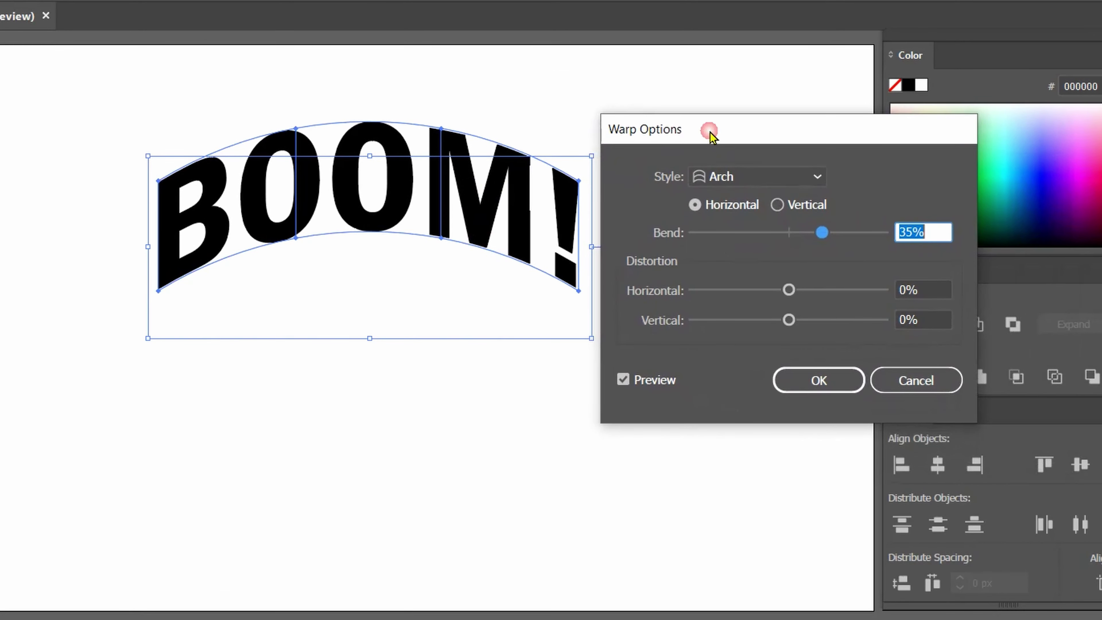
pyautogui.click(805, 183)
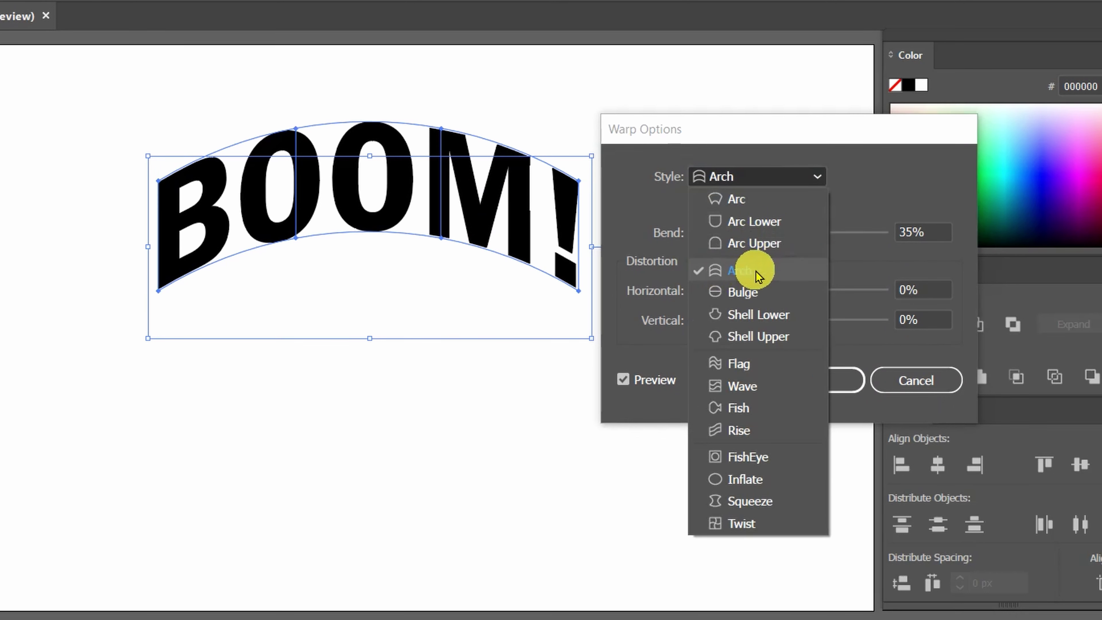
pyautogui.click(757, 273)
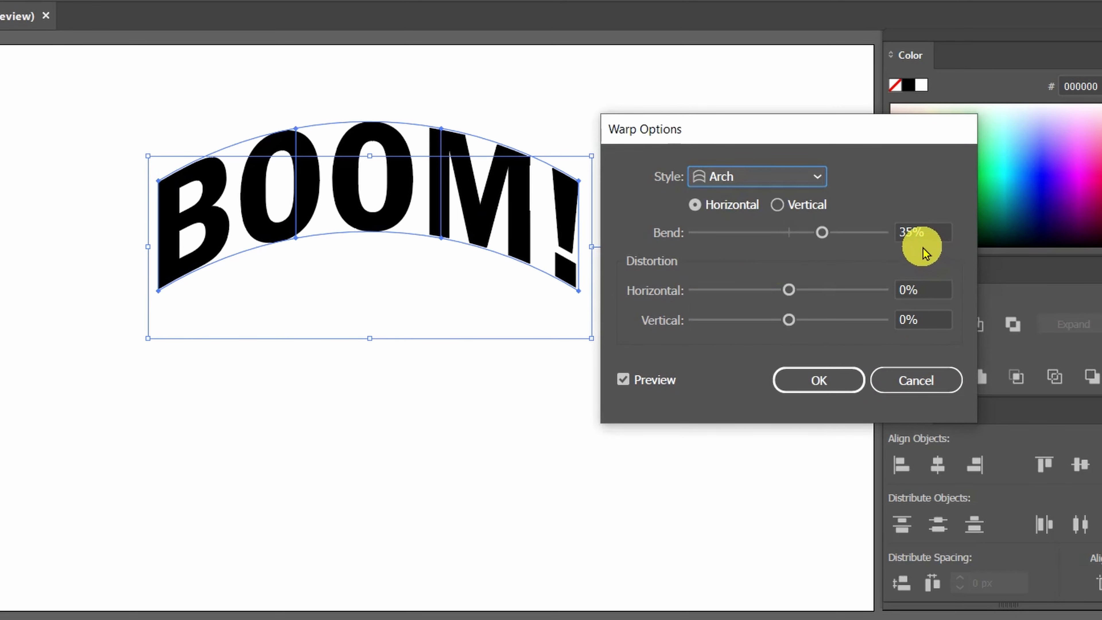
pyautogui.click(820, 234)
pyautogui.moveTo(813, 236); pyautogui.dragTo(815, 237)
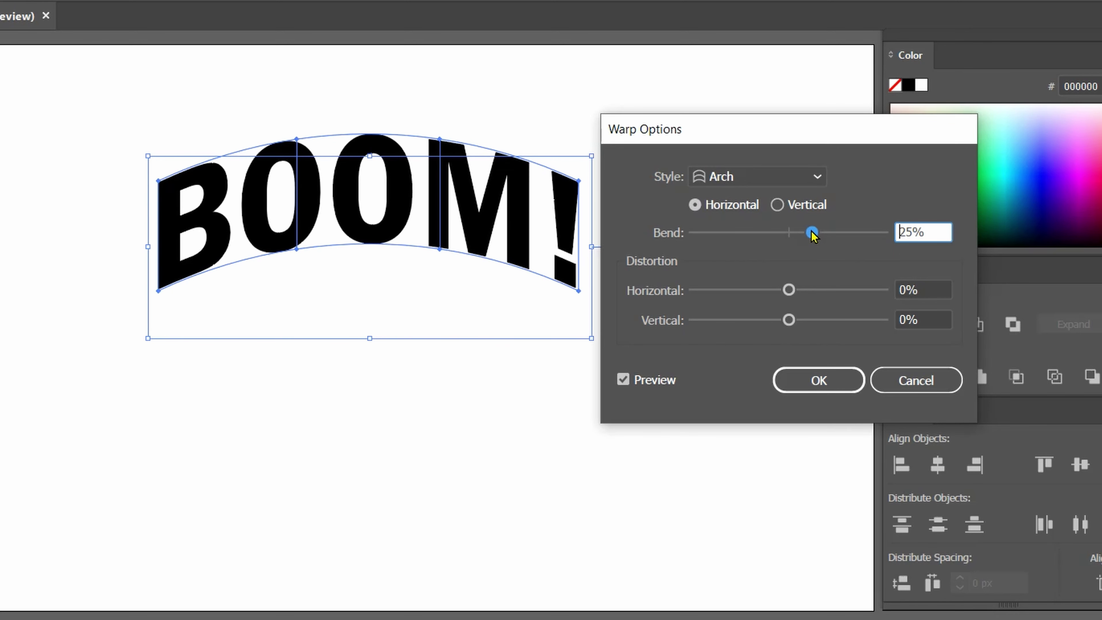
pyautogui.click(812, 235)
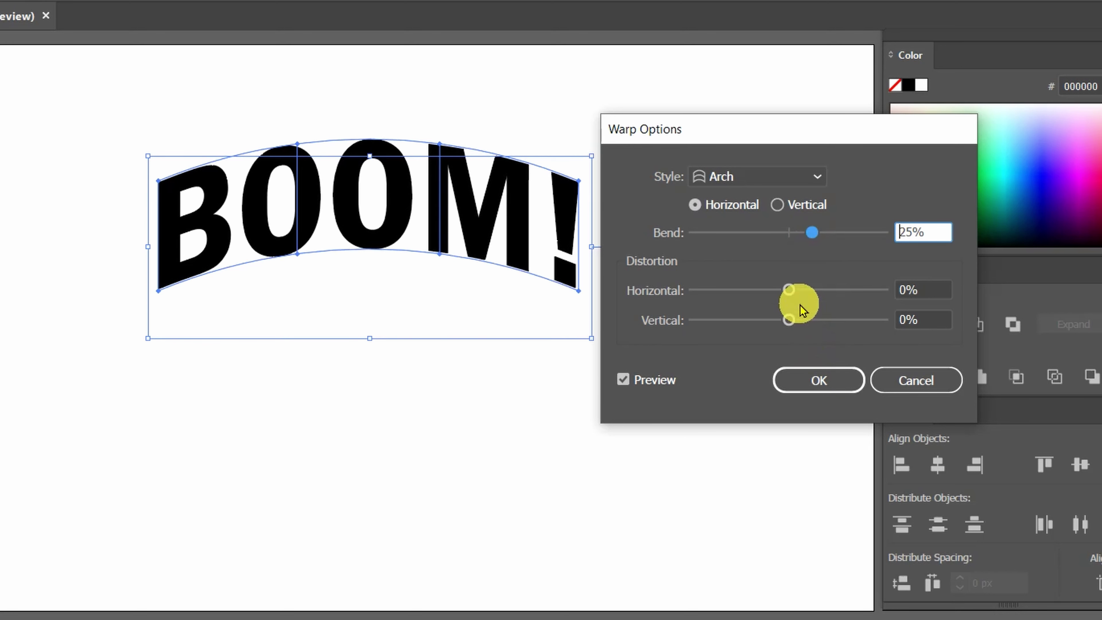
# Step: Set horizontal distortion to 0% and vertical to 5%, then accept the warp
pyautogui.moveTo(790, 290)
pyautogui.mouseDown()
pyautogui.moveTo(773, 290)
pyautogui.moveTo(840, 290)
pyautogui.mouseUp()
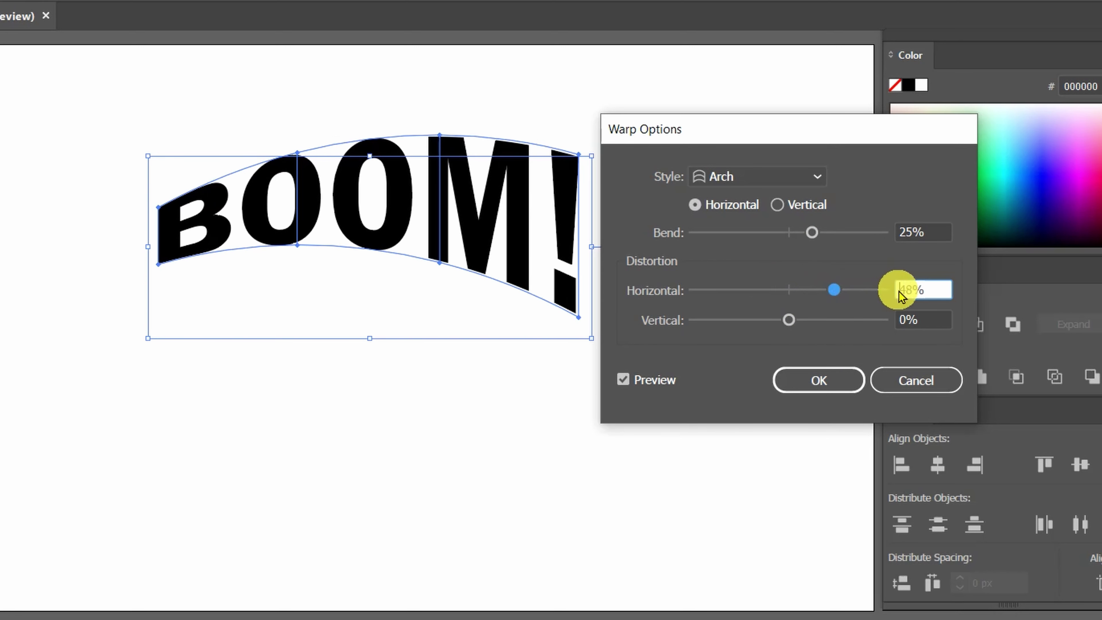
pyautogui.doubleClick(910, 290)
pyautogui.write('0')
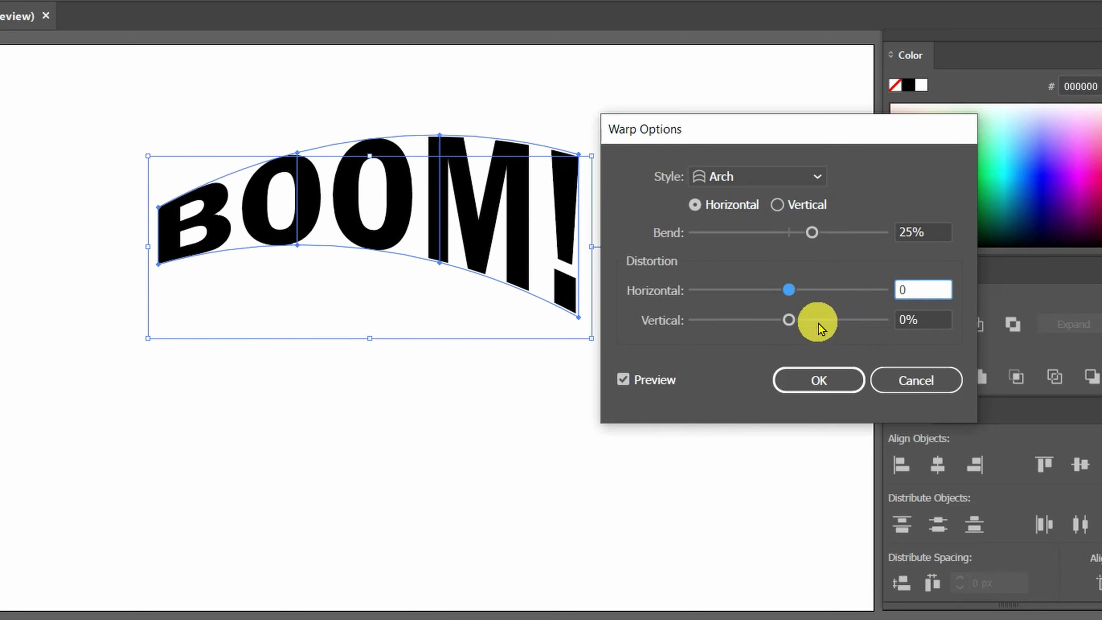
pyautogui.press('Tab')
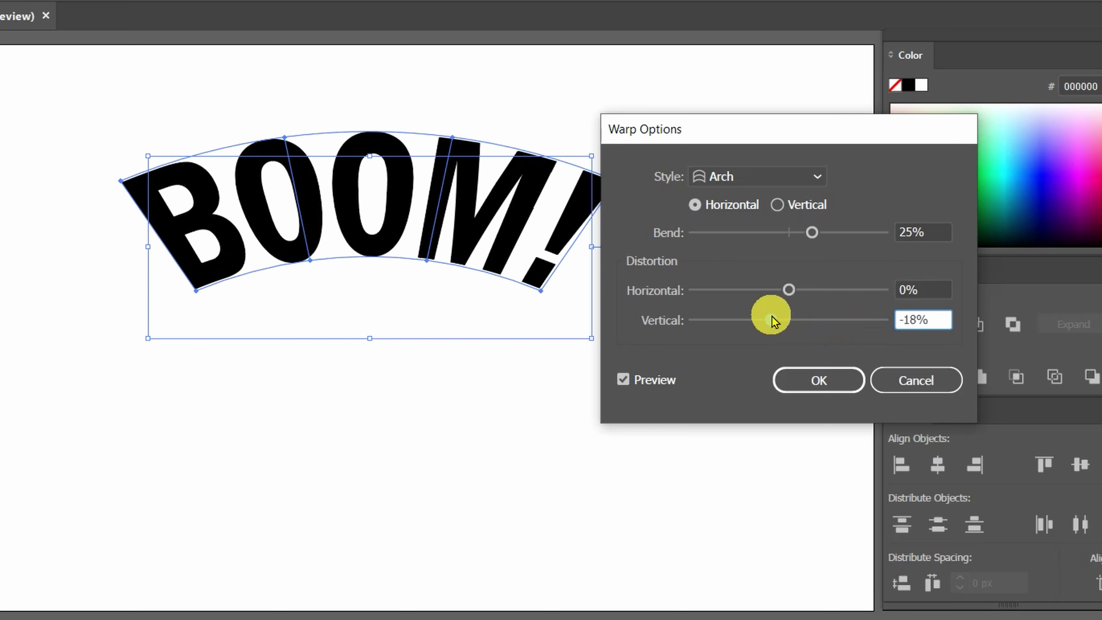
pyautogui.moveTo(772, 321); pyautogui.dragTo(799, 321)
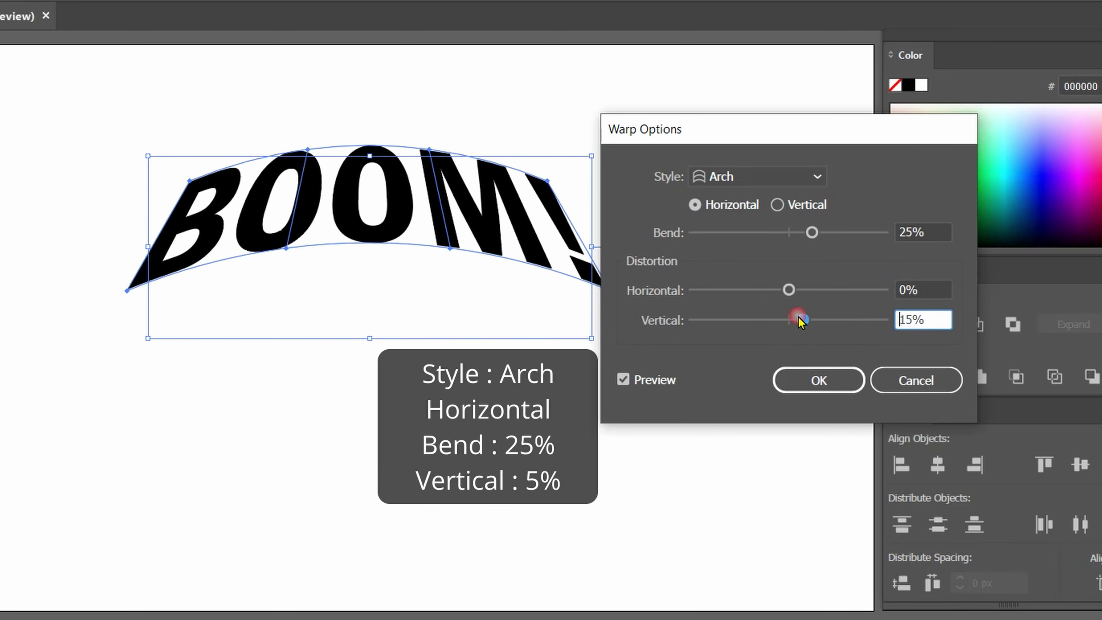
pyautogui.click(797, 321)
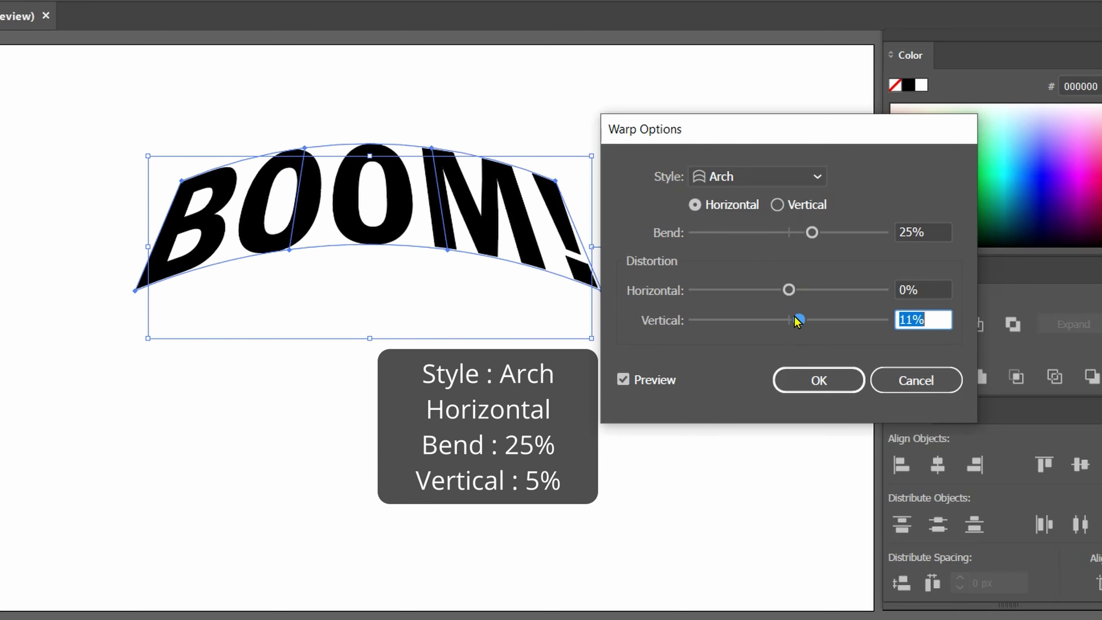
pyautogui.doubleClick(915, 320)
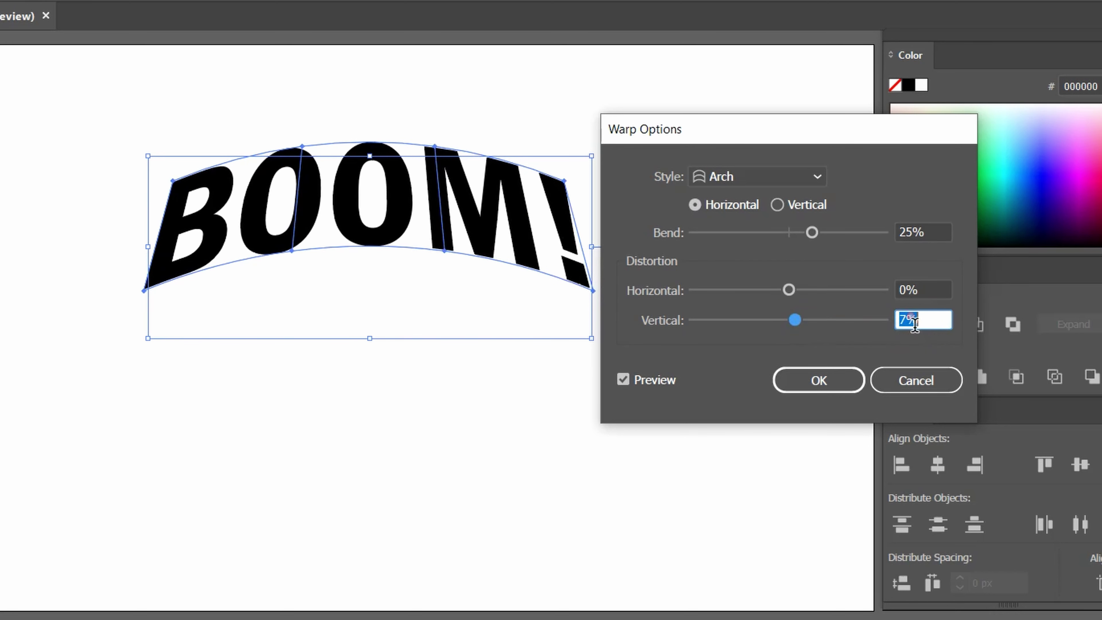
pyautogui.press('Return')
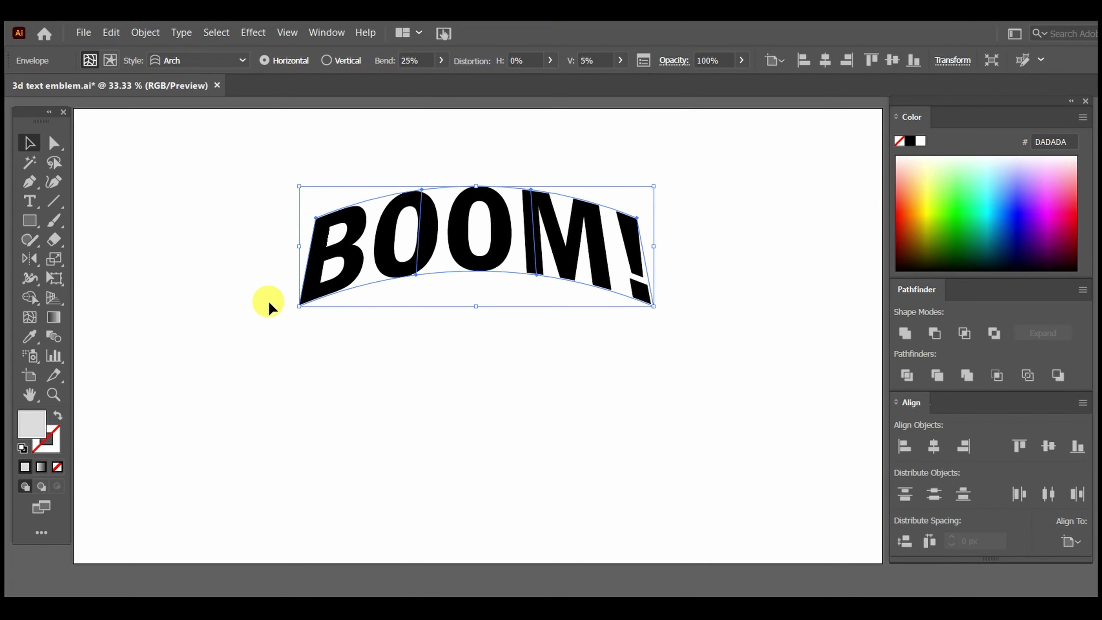
# Step: Expand the arched BOOM! envelope with Object and Fill checked
pyautogui.click(145, 35)
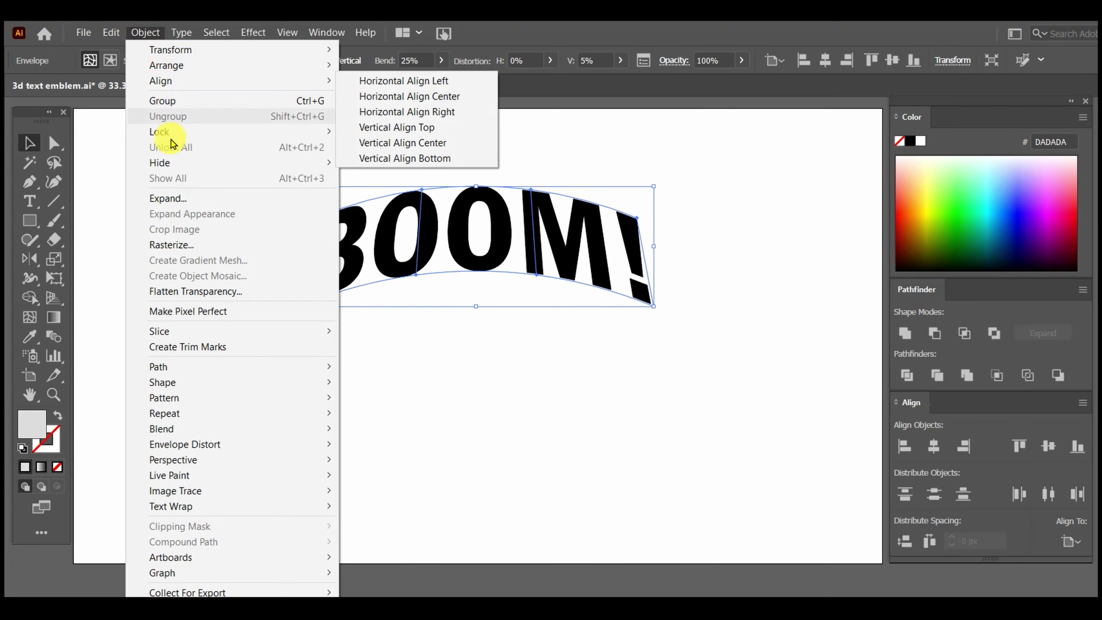
pyautogui.click(187, 202)
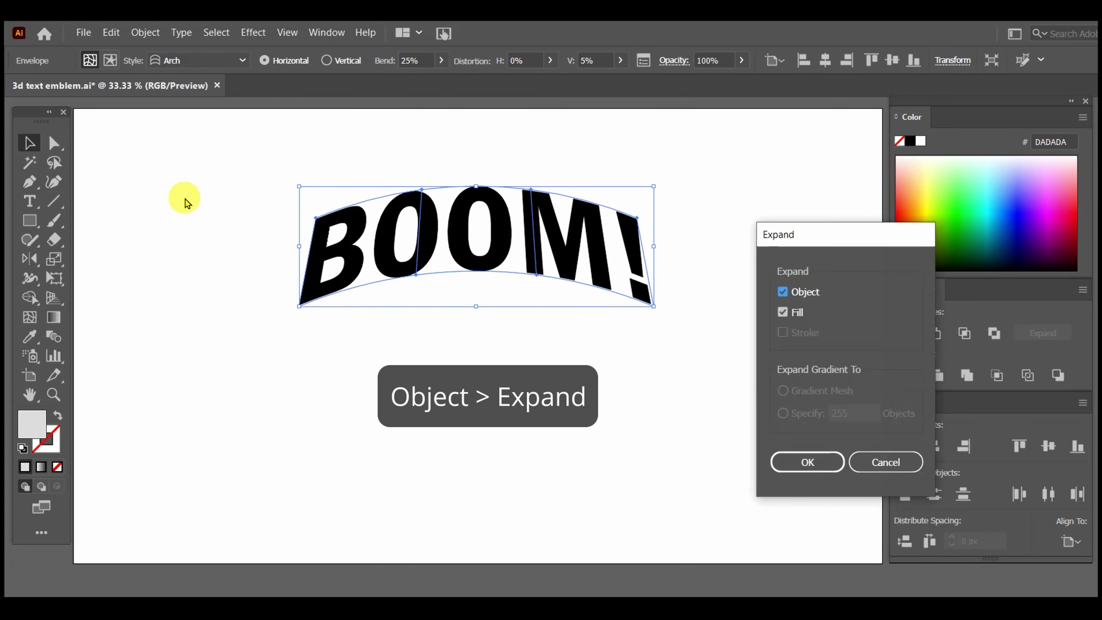
pyautogui.click(799, 466)
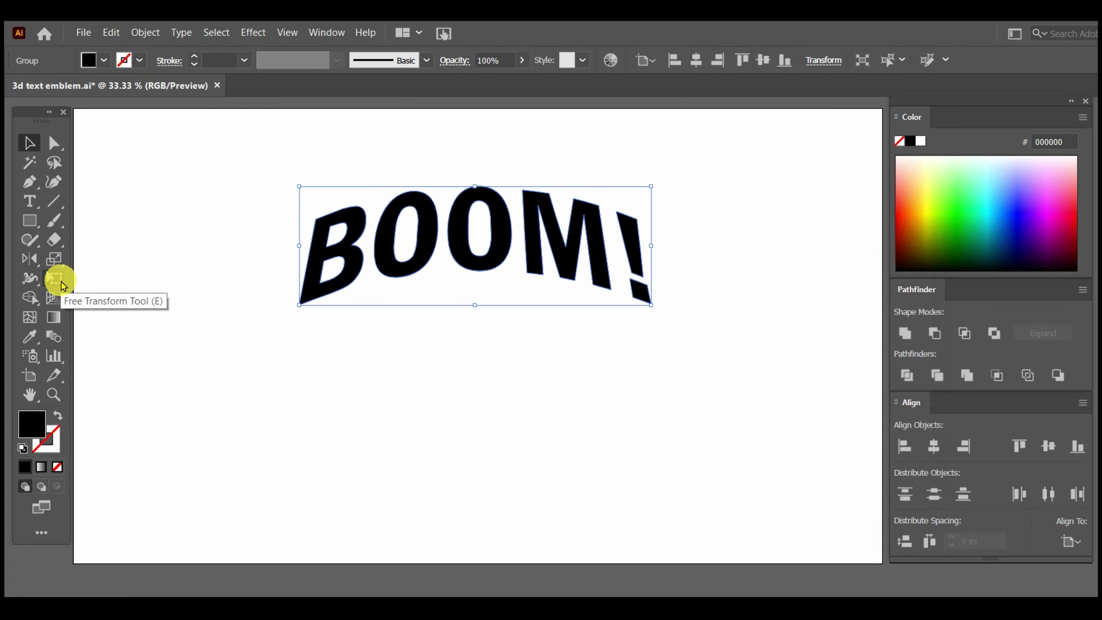
# Step: Perspective-distort BOOM! with Free Transform so its base flares wider into a trapezoid
pyautogui.click(55, 279)
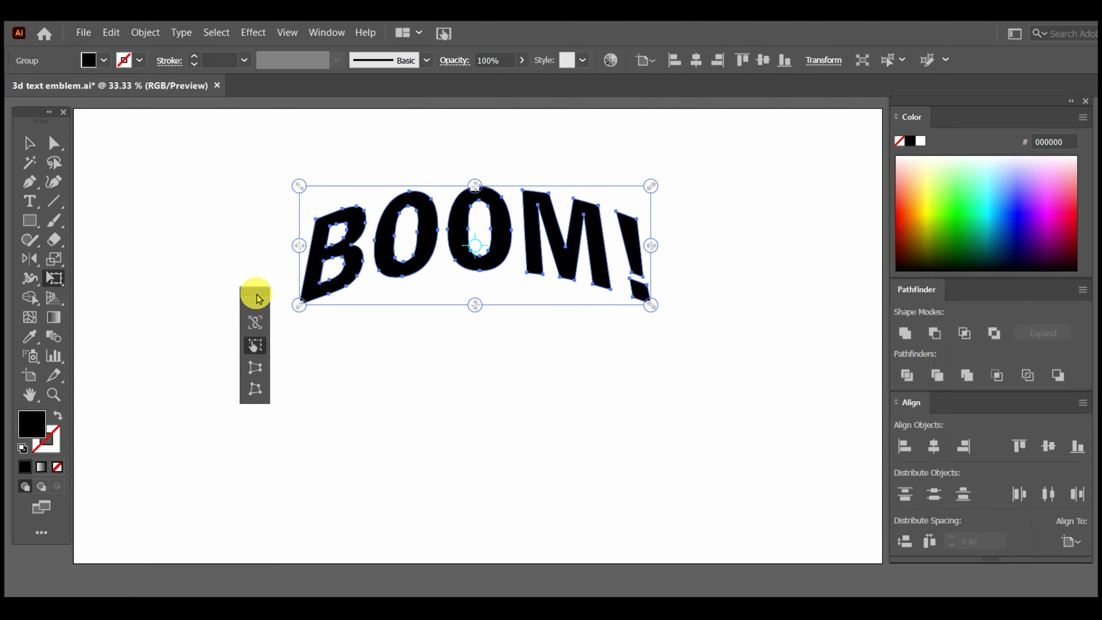
pyautogui.moveTo(259, 299); pyautogui.dragTo(256, 209)
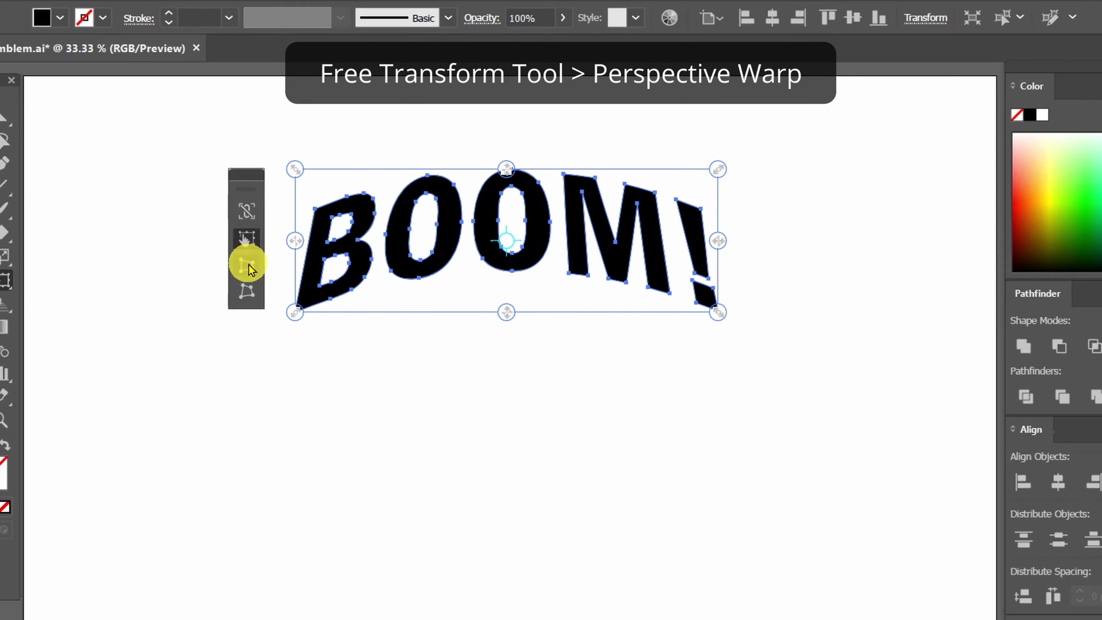
pyautogui.click(248, 265)
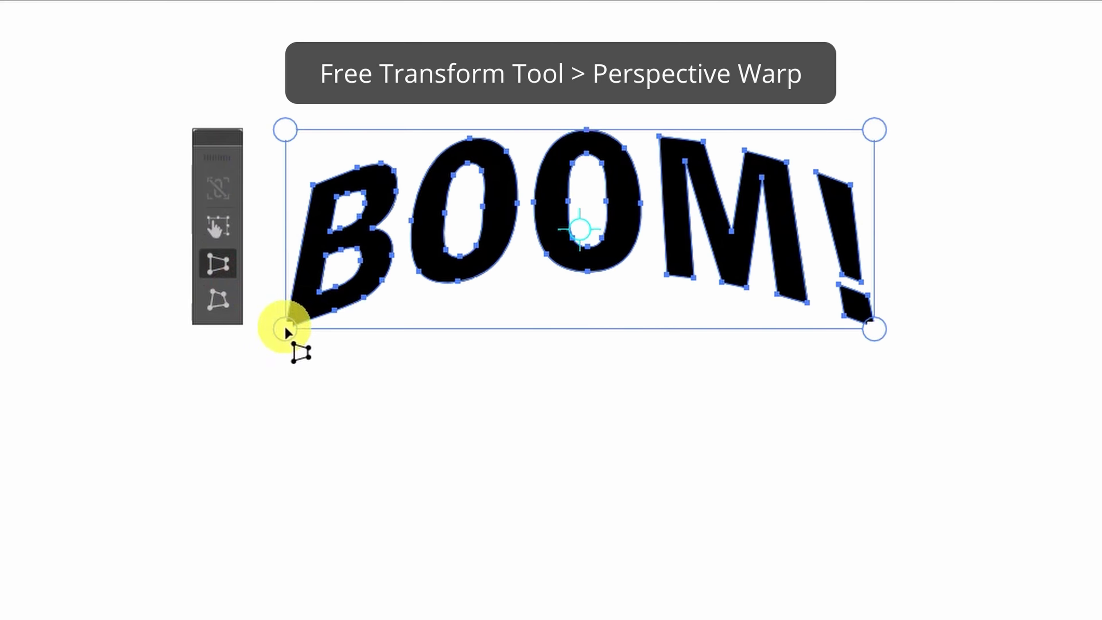
pyautogui.moveTo(286, 329); pyautogui.dragTo(253, 363)
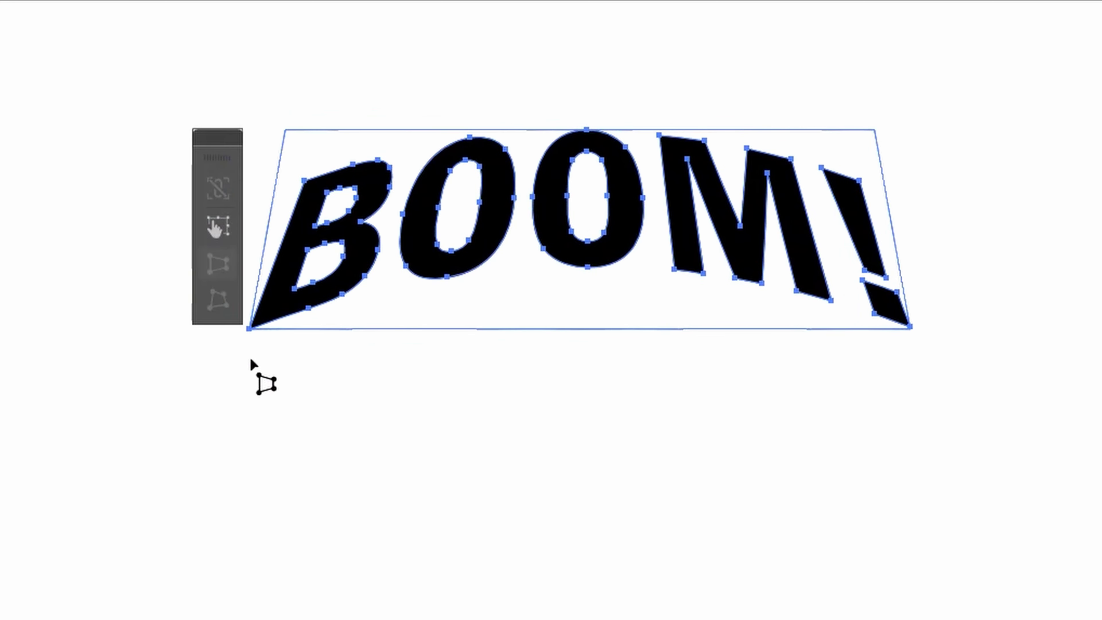
pyautogui.moveTo(251, 360)
pyautogui.mouseDown()
pyautogui.moveTo(243, 365)
pyautogui.moveTo(295, 337)
pyautogui.moveTo(335, 279)
pyautogui.moveTo(241, 371)
pyautogui.moveTo(267, 337)
pyautogui.mouseUp()
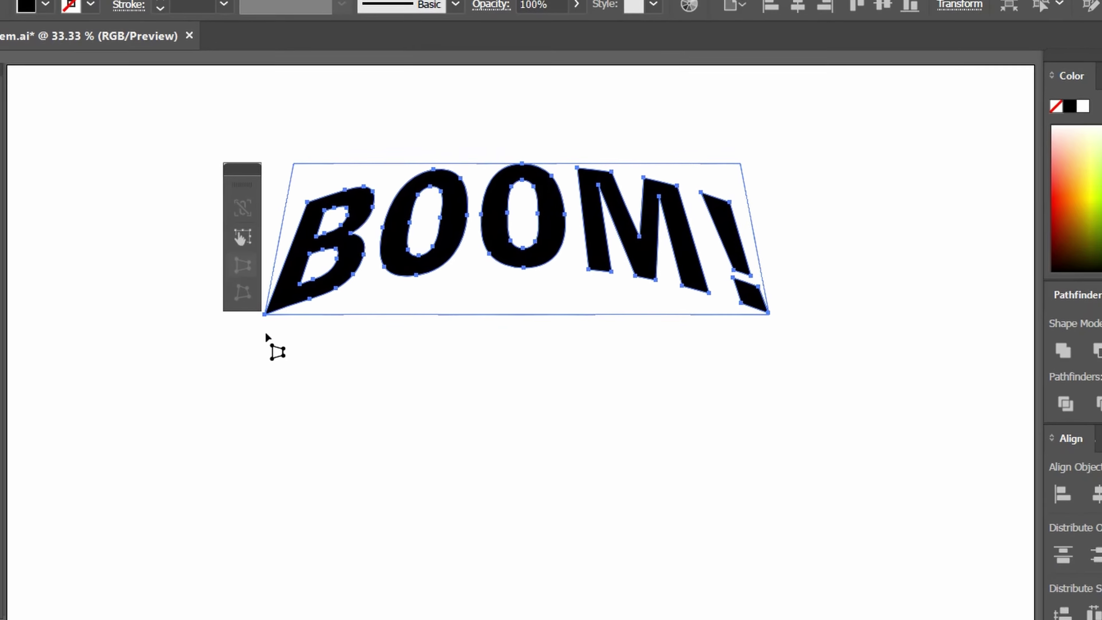
# Step: Narrow BOOM! from its left side and raise its bottom edge slightly
pyautogui.click(27, 142)
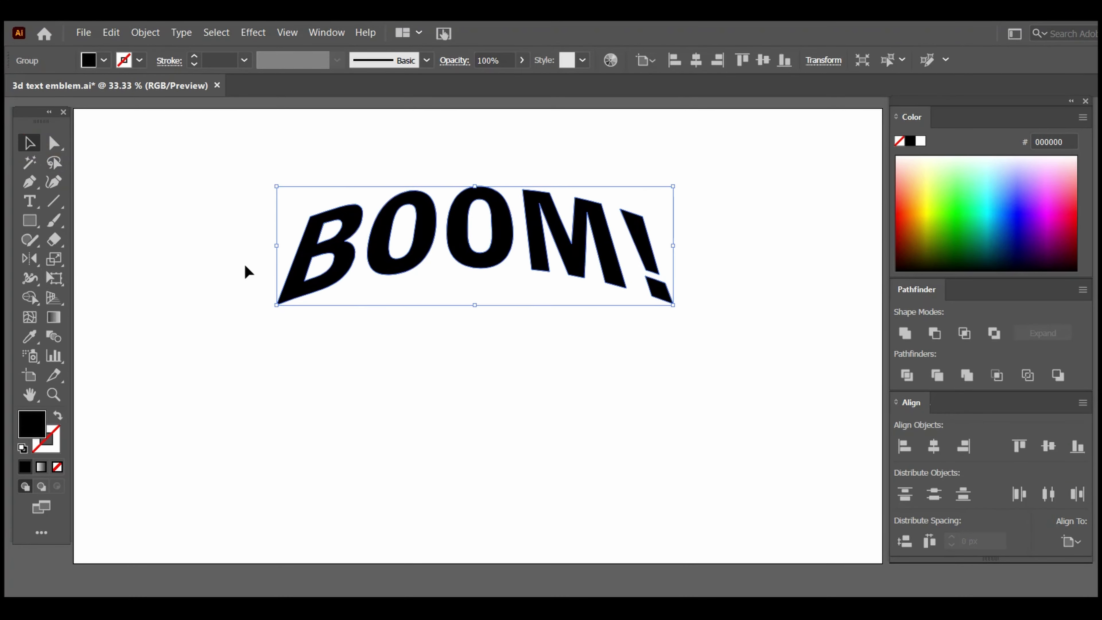
pyautogui.click(281, 256)
pyautogui.moveTo(277, 250); pyautogui.dragTo(364, 251)
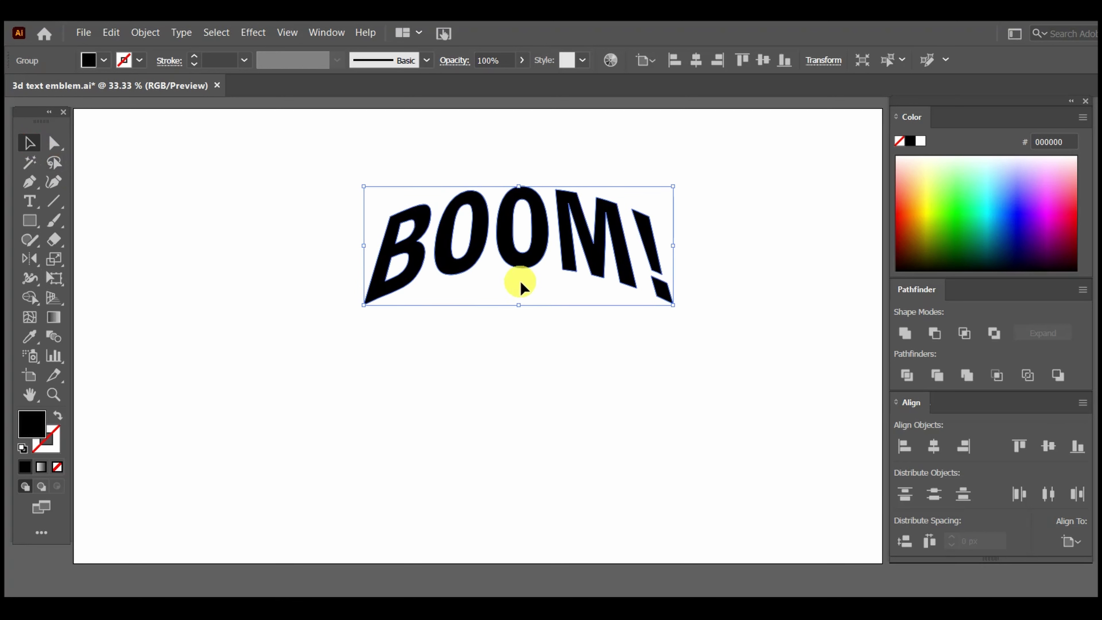
pyautogui.moveTo(526, 310); pyautogui.dragTo(527, 303)
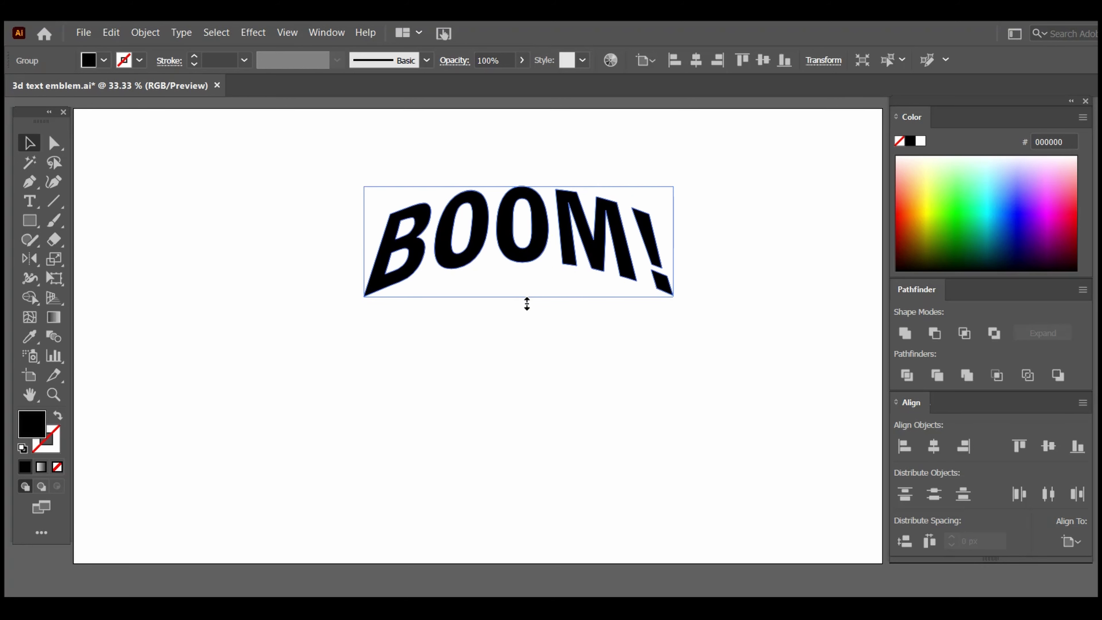
pyautogui.click(526, 299)
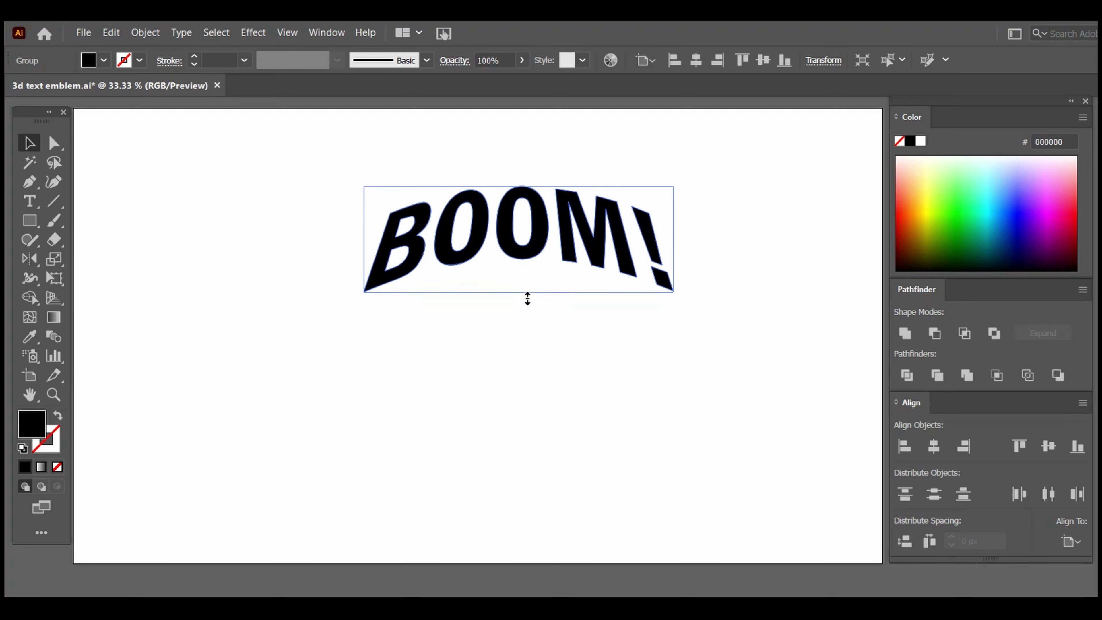
# Step: Re-centre the BOOM! group horizontally on the artboard and reselect it
pyautogui.click(636, 351)
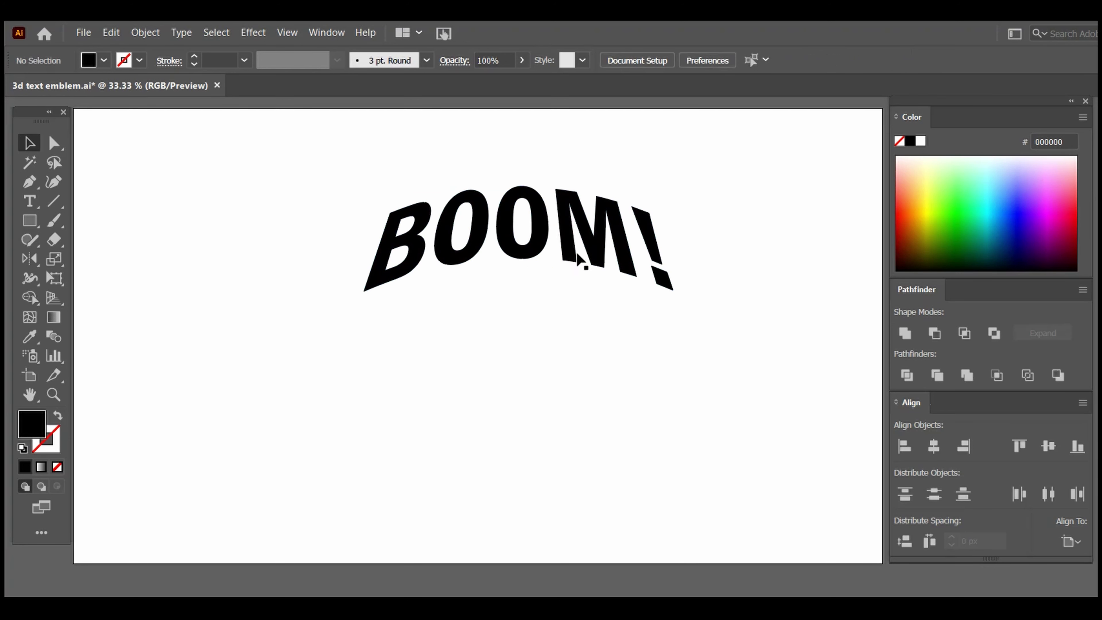
pyautogui.click(585, 208)
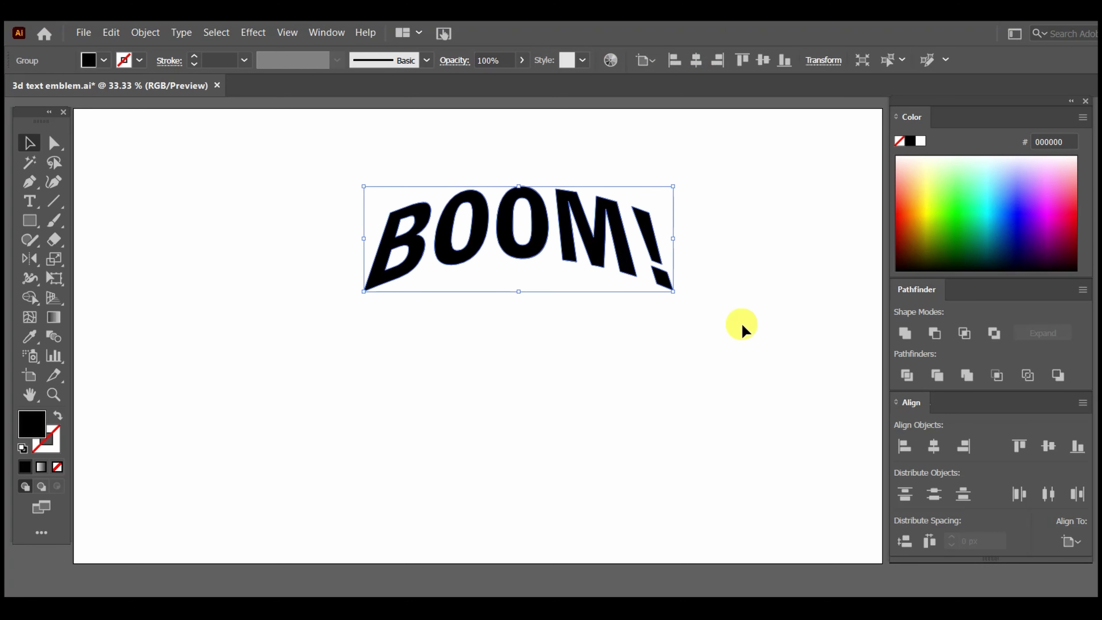
pyautogui.click(933, 445)
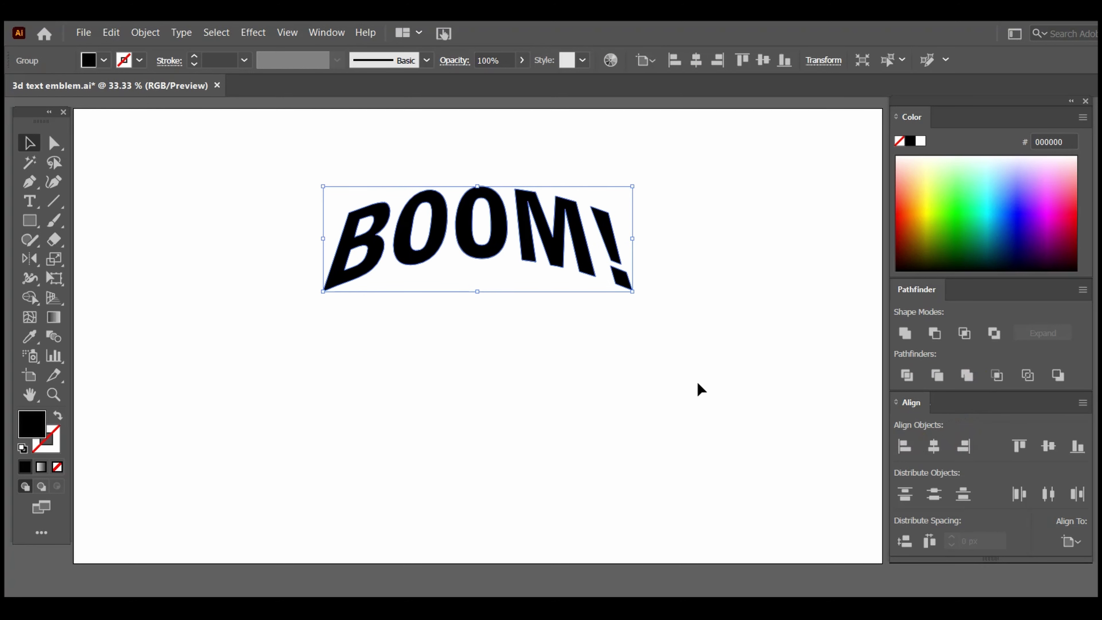
pyautogui.click(737, 273)
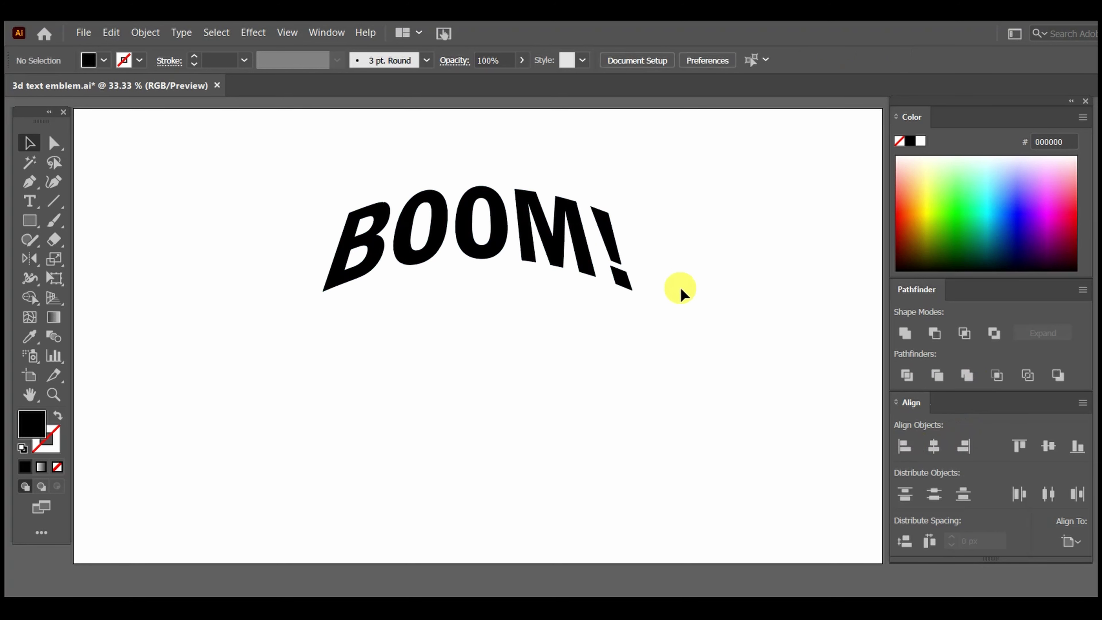
pyautogui.click(527, 232)
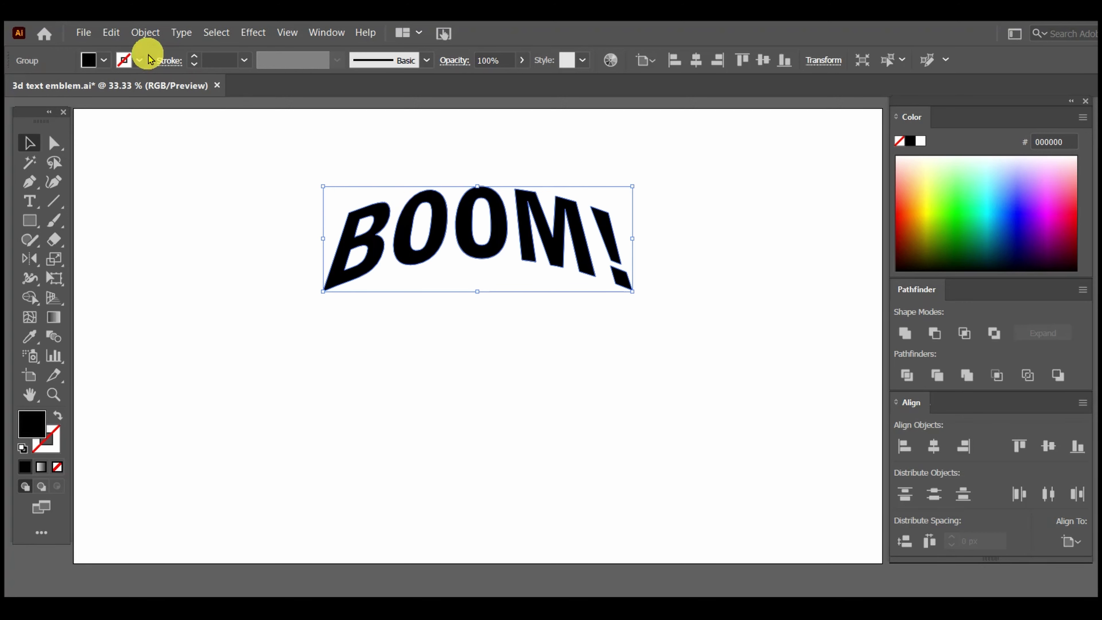
# Step: Expand the perspective-distorted BOOM! group into plain paths, then deselect it
pyautogui.click(145, 33)
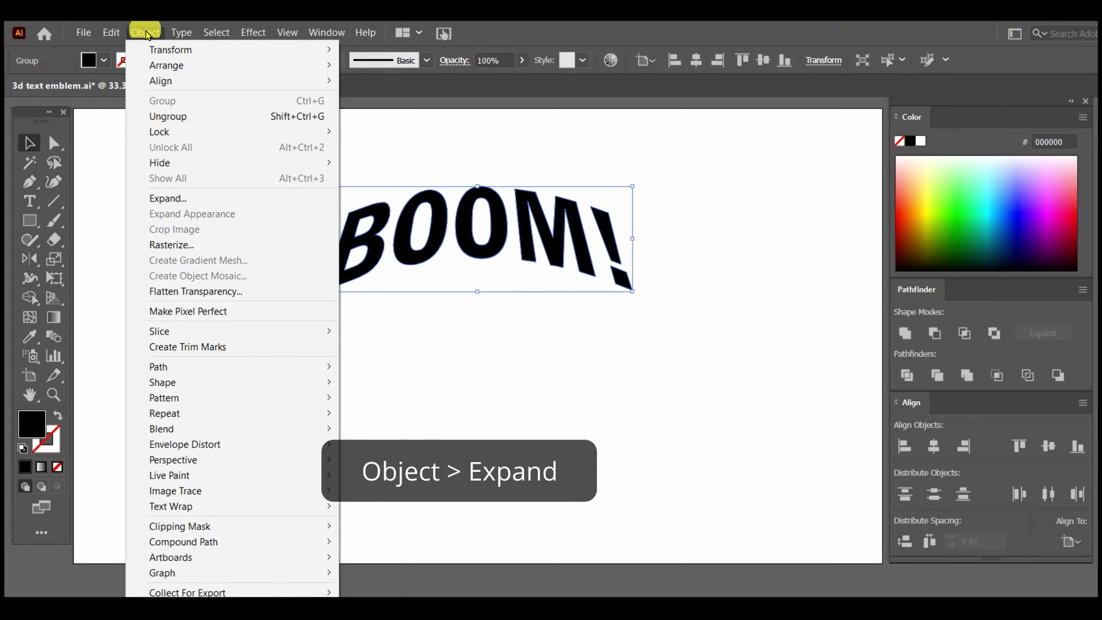
pyautogui.click(221, 198)
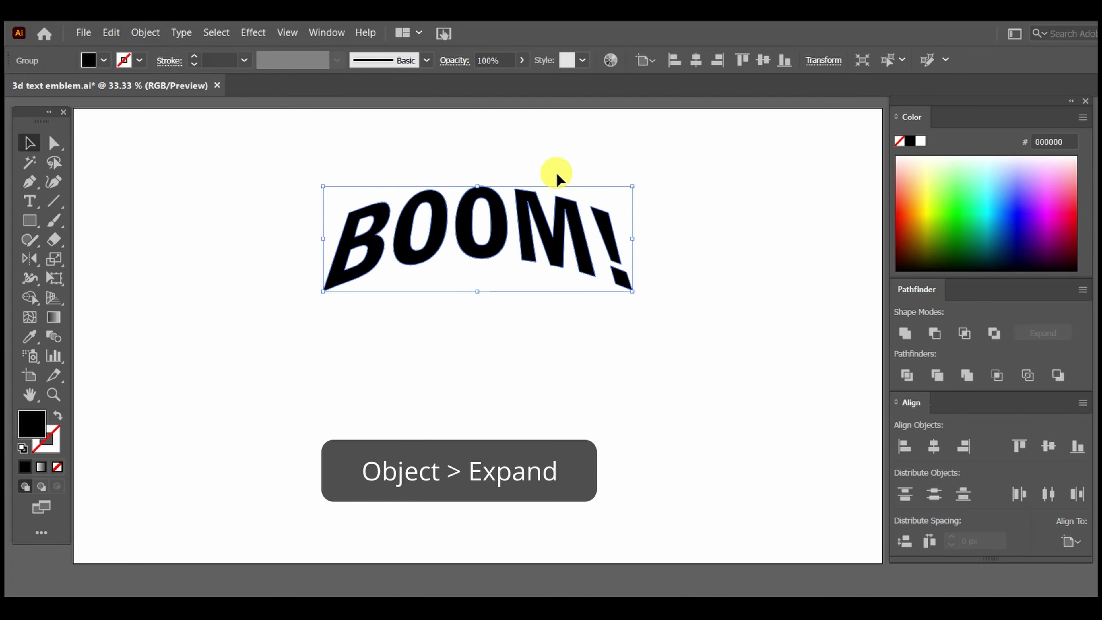
pyautogui.click(734, 172)
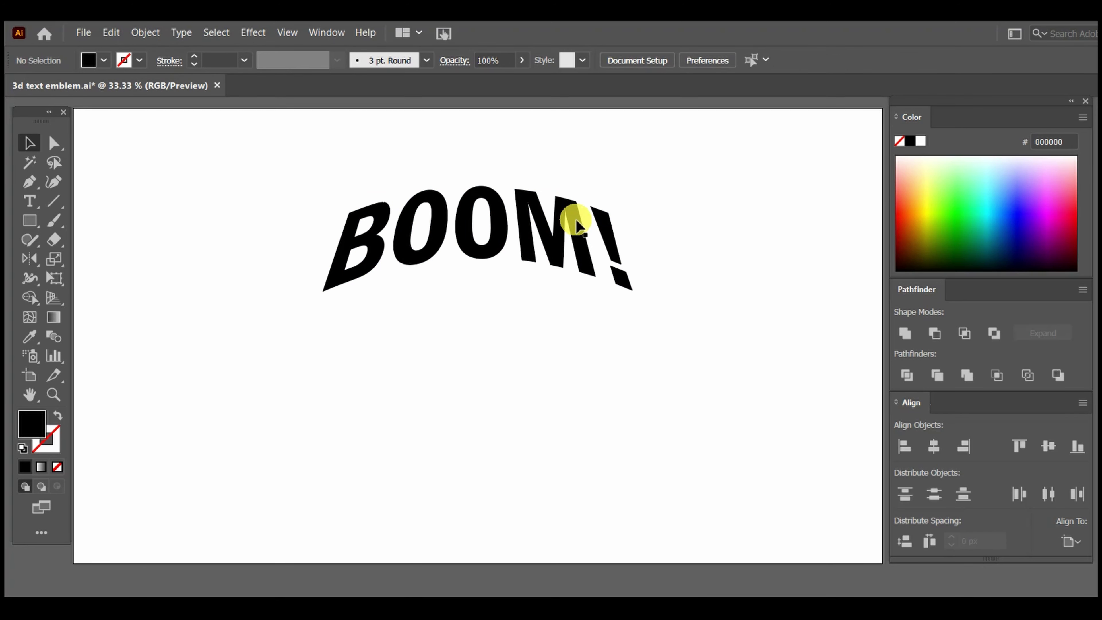
# Step: Copy BOOM!, paste it in place, and fill the copy light green 99FF74
pyautogui.click(577, 223)
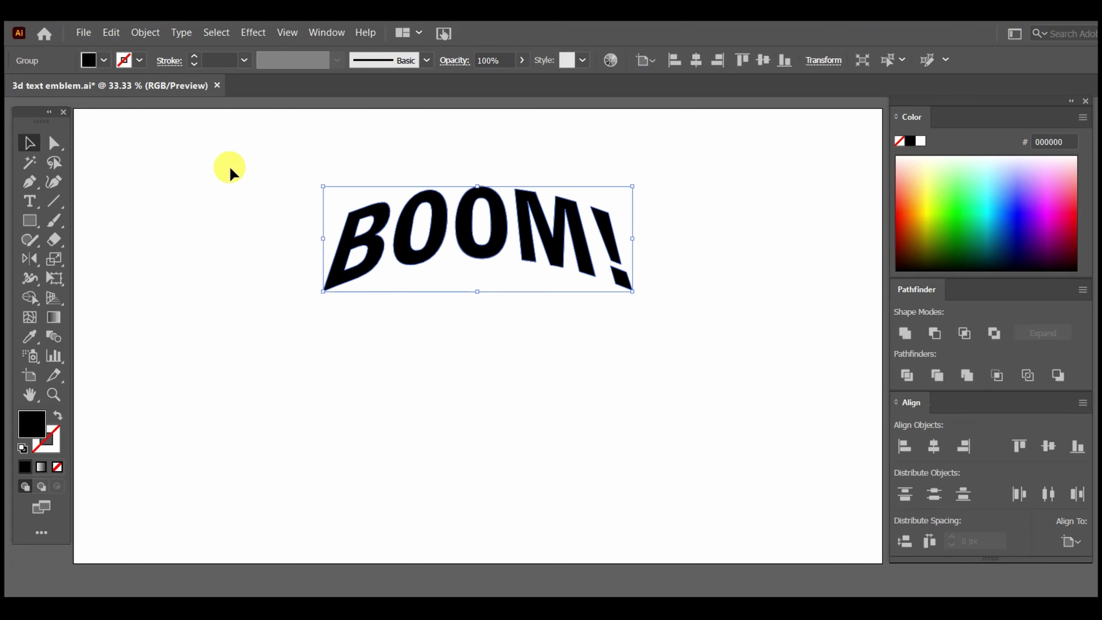
pyautogui.click(152, 33)
pyautogui.moveTo(111, 32)
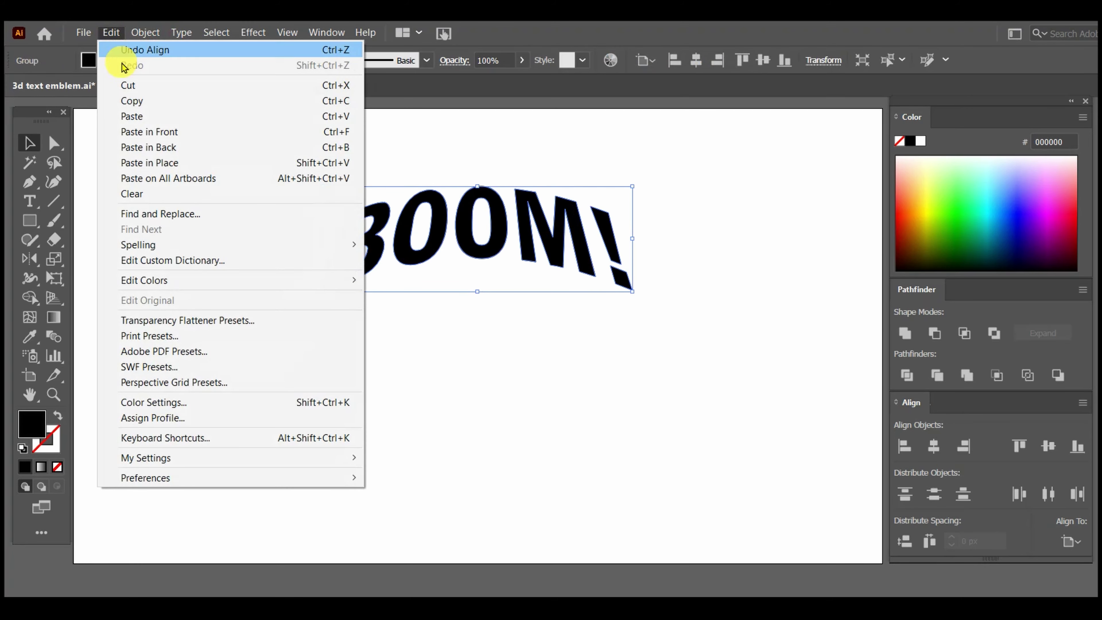
pyautogui.click(135, 102)
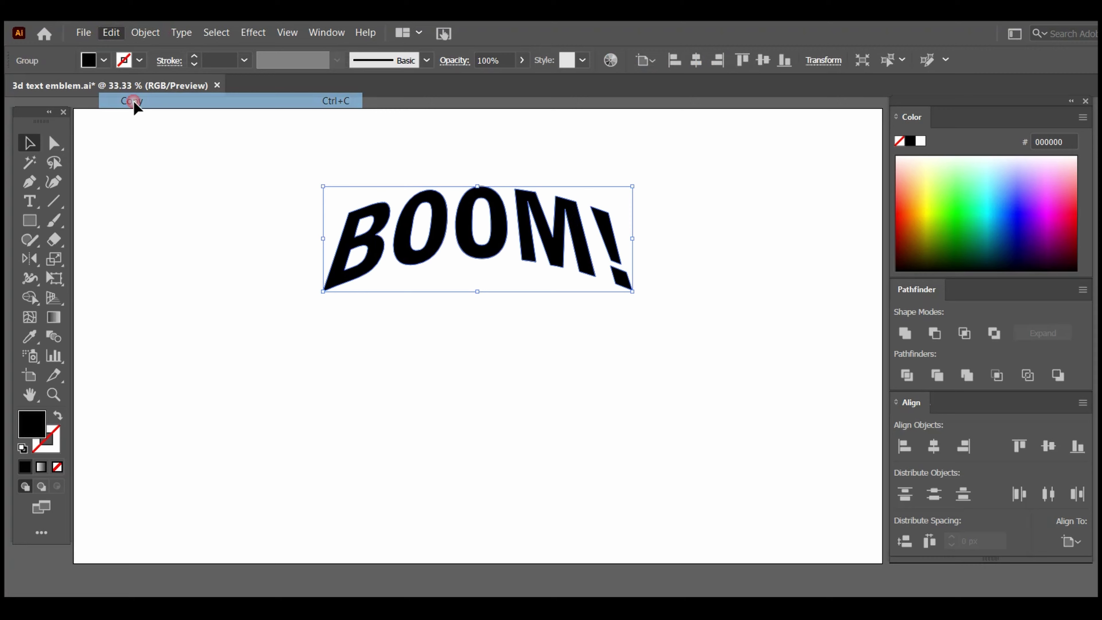
pyautogui.click(111, 32)
pyautogui.click(147, 163)
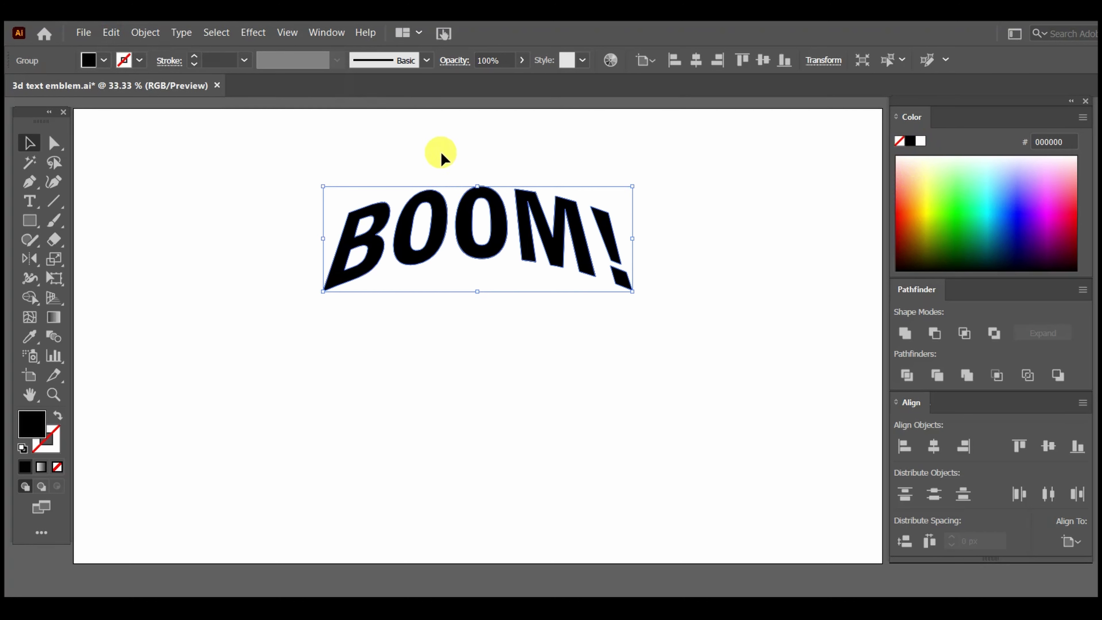
pyautogui.click(905, 195)
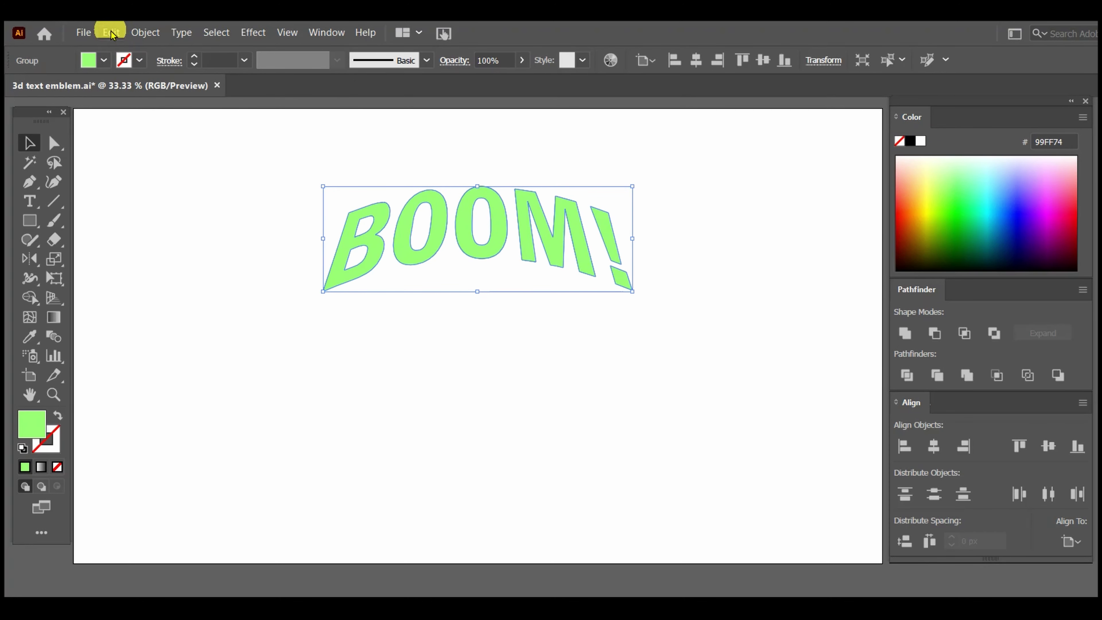
pyautogui.click(145, 32)
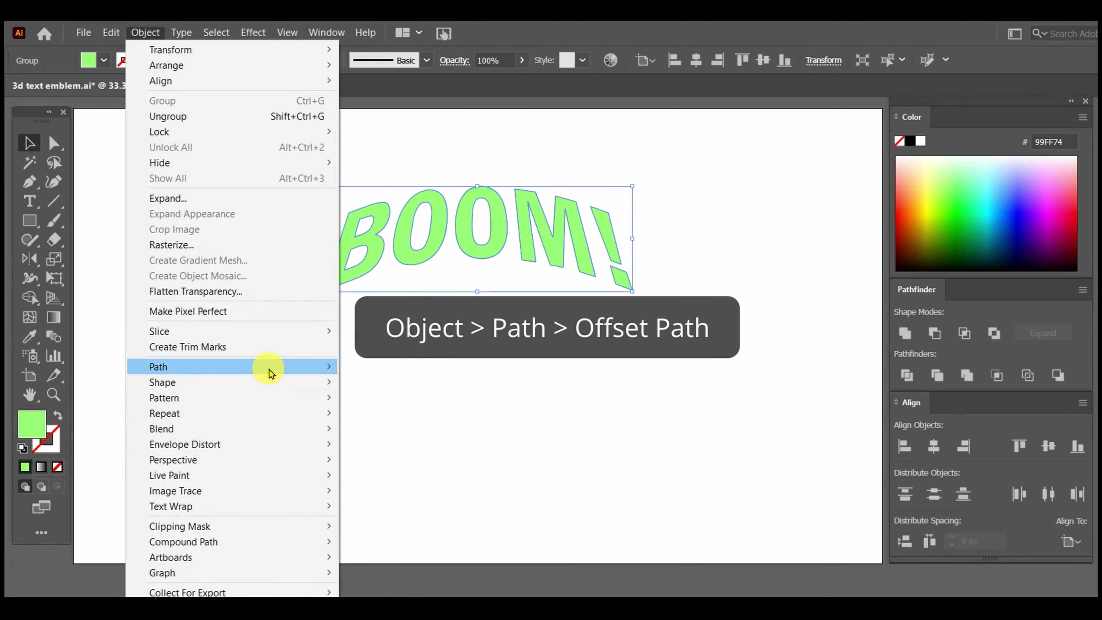
pyautogui.moveTo(159, 367)
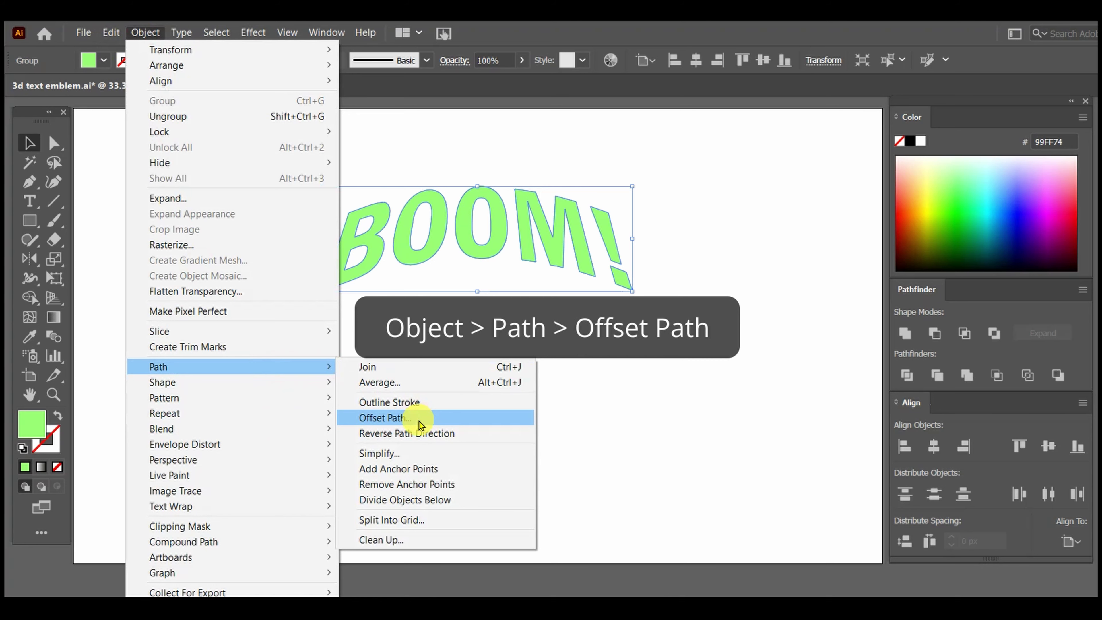
# Step: Offset the green copy by 20 px with Miter joins and miter limit 4
pyautogui.click(420, 419)
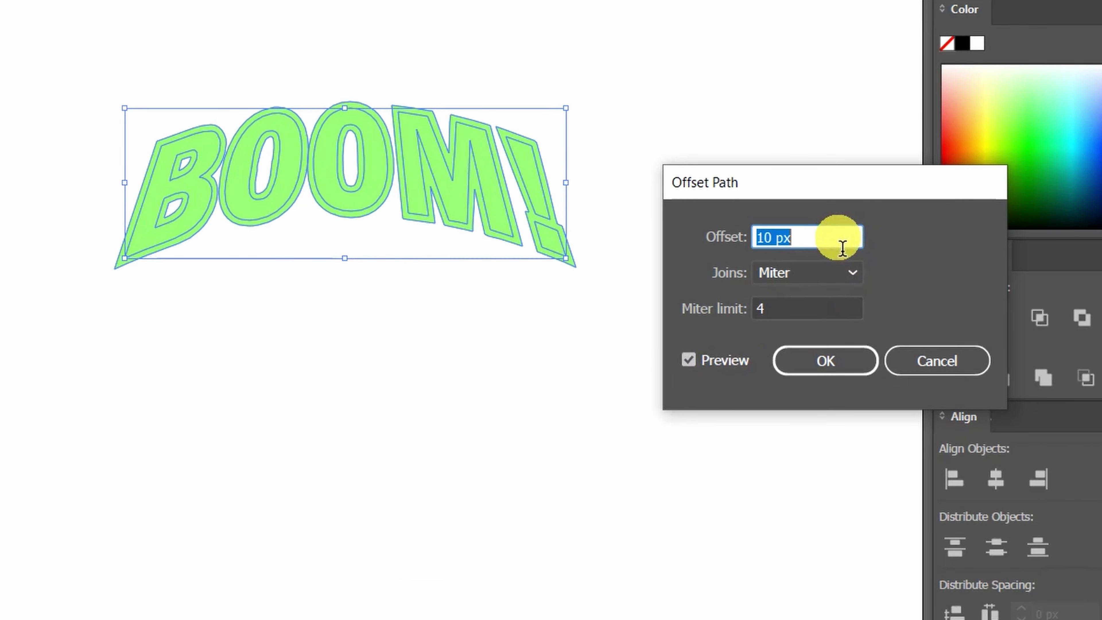
pyautogui.press('Up')
pyautogui.press('Up')
pyautogui.press('Up')
pyautogui.press('Up')
pyautogui.press('Up')
pyautogui.press('Up')
pyautogui.press('Up')
pyautogui.press('Up')
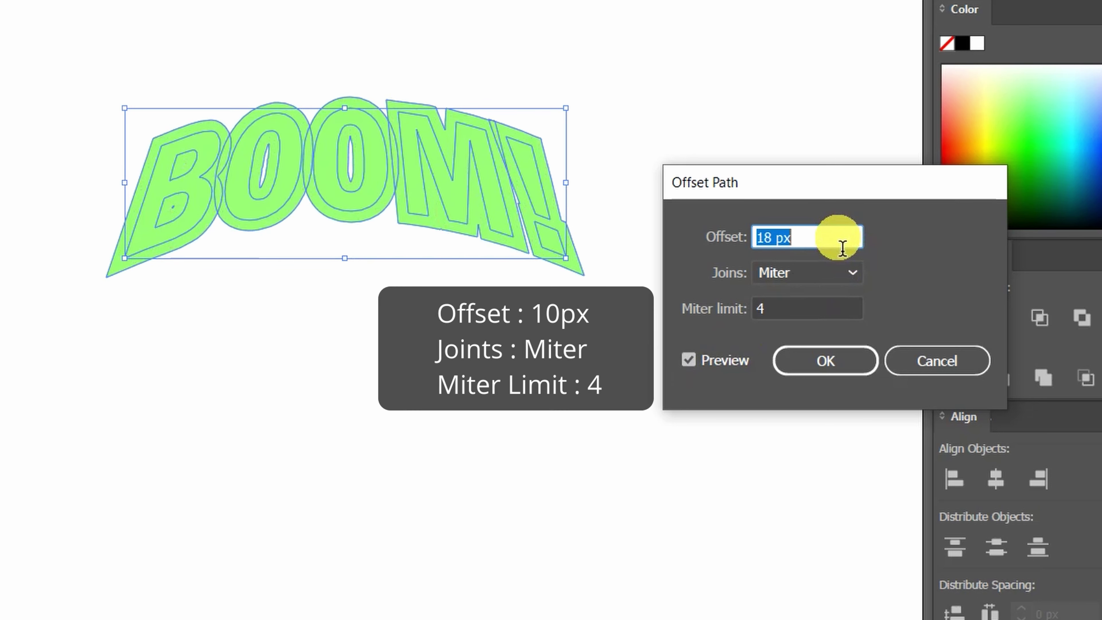
pyautogui.press('Up')
pyautogui.press('Up')
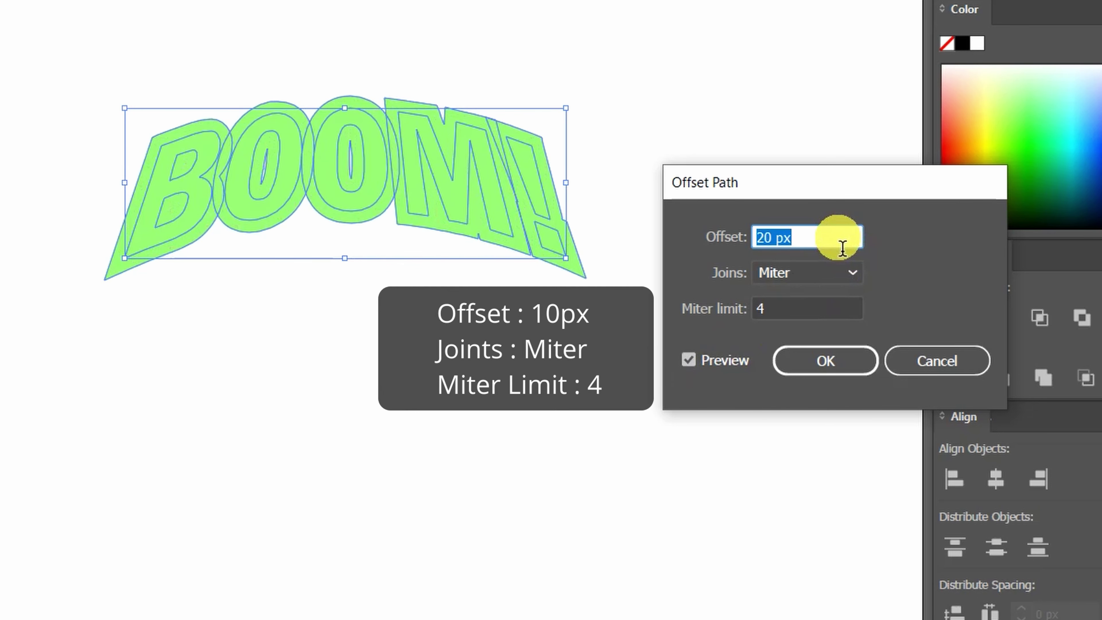
pyautogui.click(841, 364)
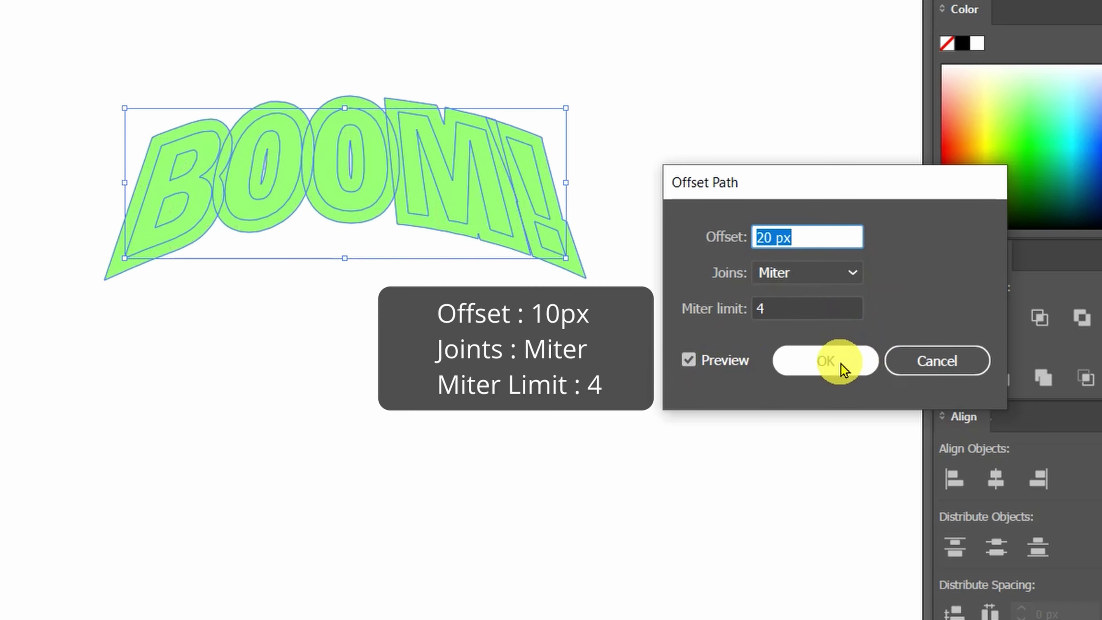
pyautogui.click(840, 363)
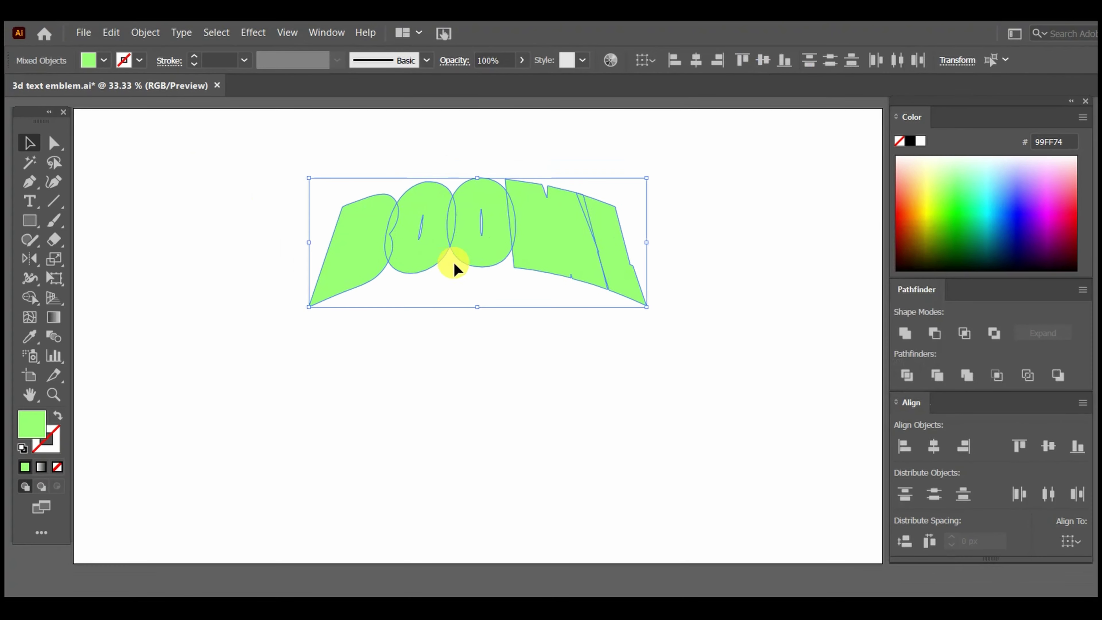
# Step: Send the green offset outline group to the back, behind the letters
pyautogui.rightClick(533, 246)
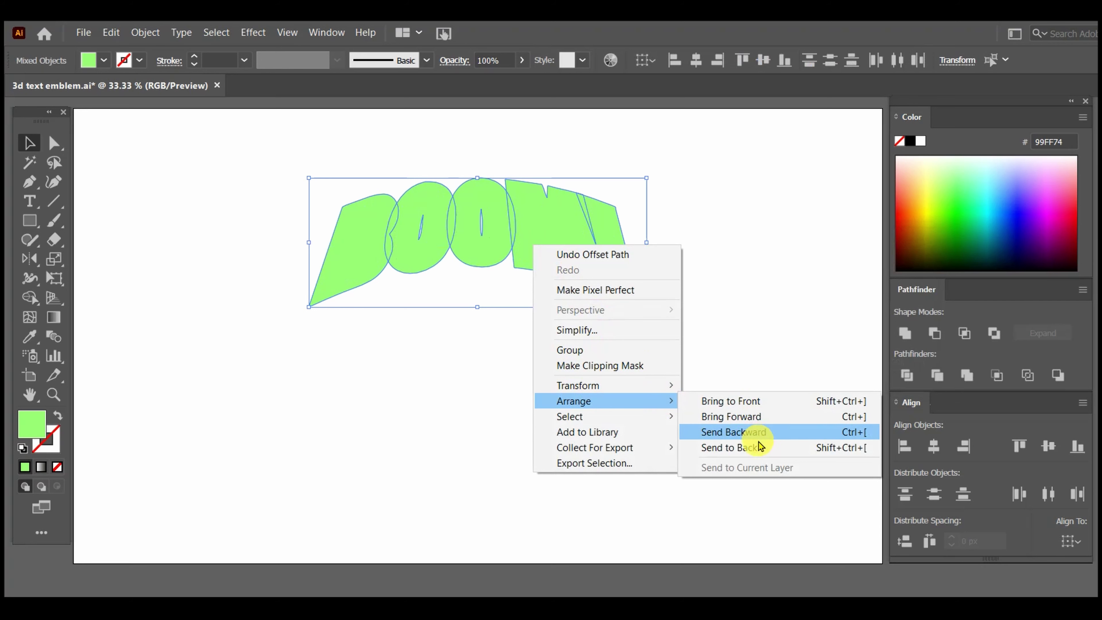
pyautogui.click(757, 447)
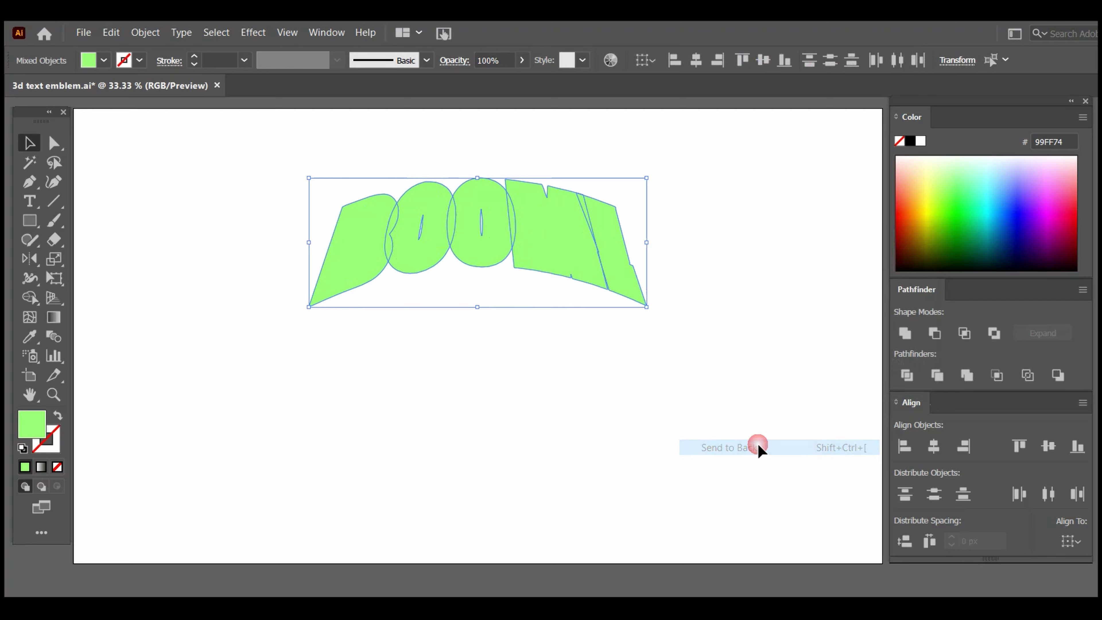
pyautogui.click(707, 252)
pyautogui.click(641, 299)
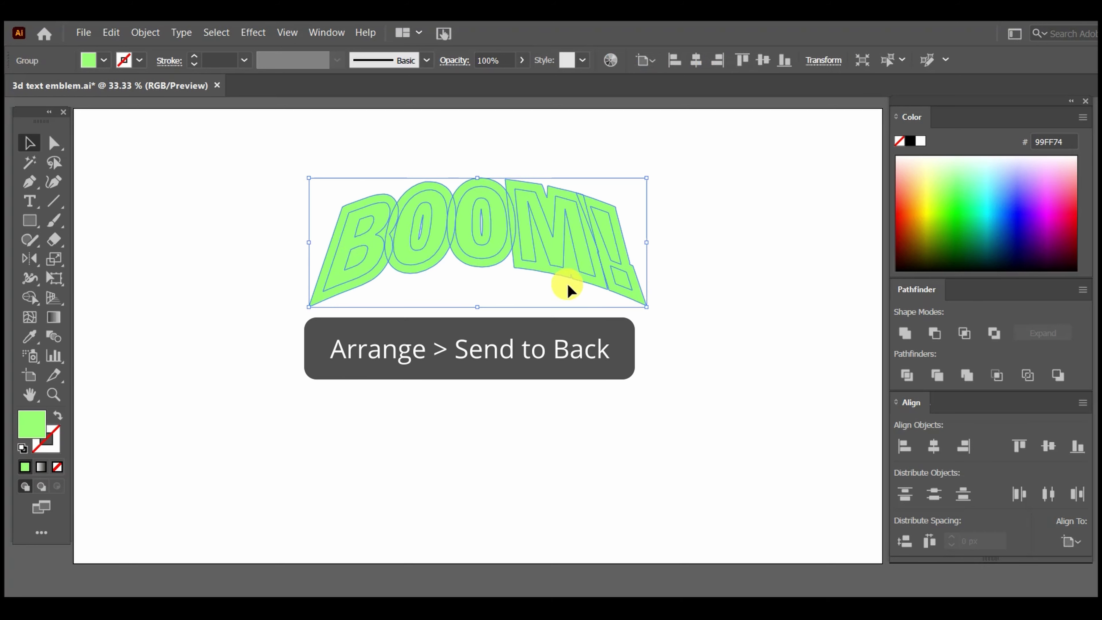
pyautogui.rightClick(636, 294)
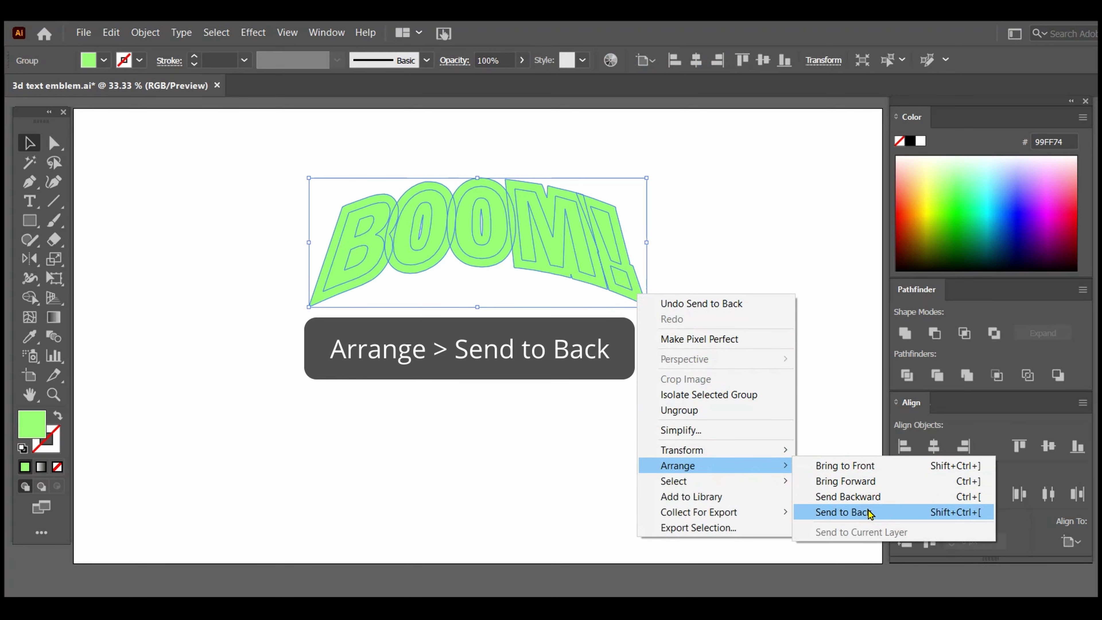
pyautogui.click(840, 510)
pyautogui.click(702, 307)
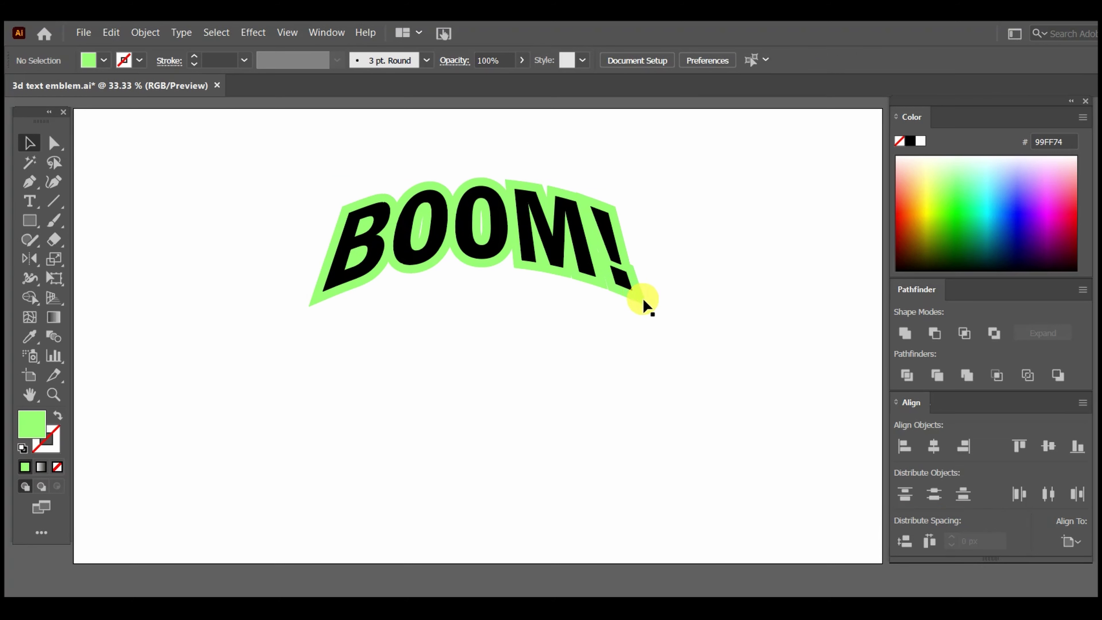
# Step: Refill the BOOM! letters white, then reselect the green offset group
pyautogui.click(611, 254)
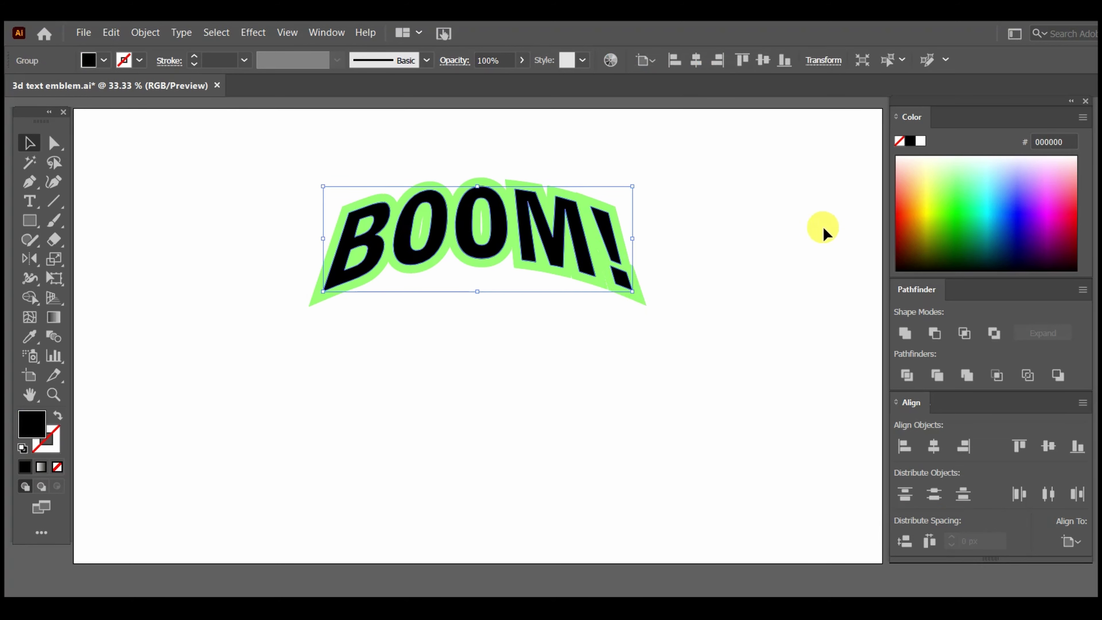
pyautogui.click(926, 142)
pyautogui.click(680, 305)
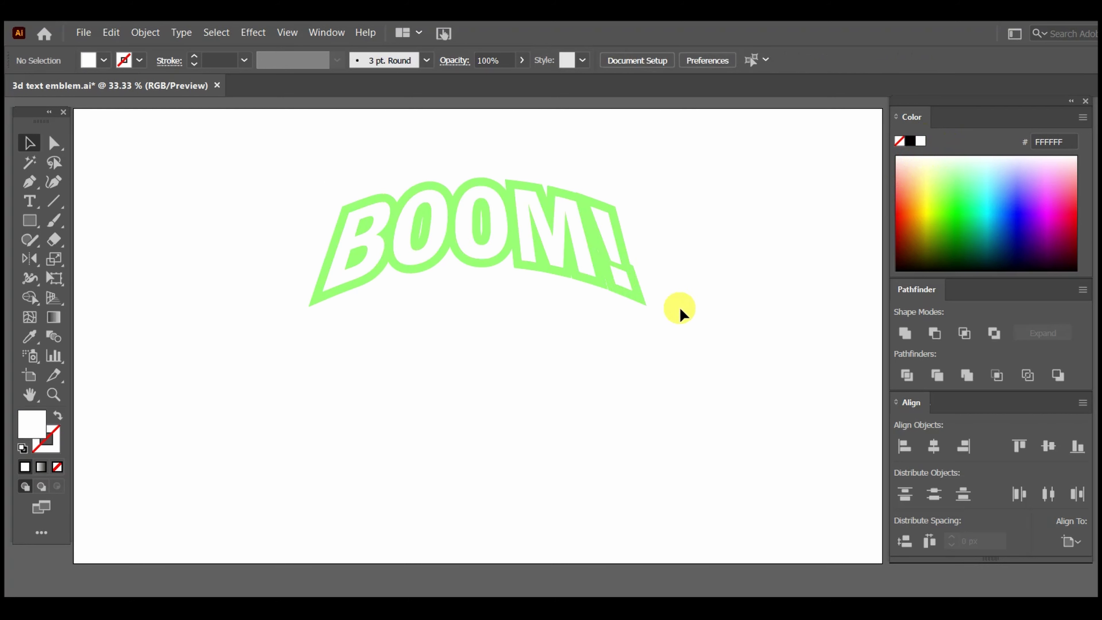
pyautogui.click(643, 297)
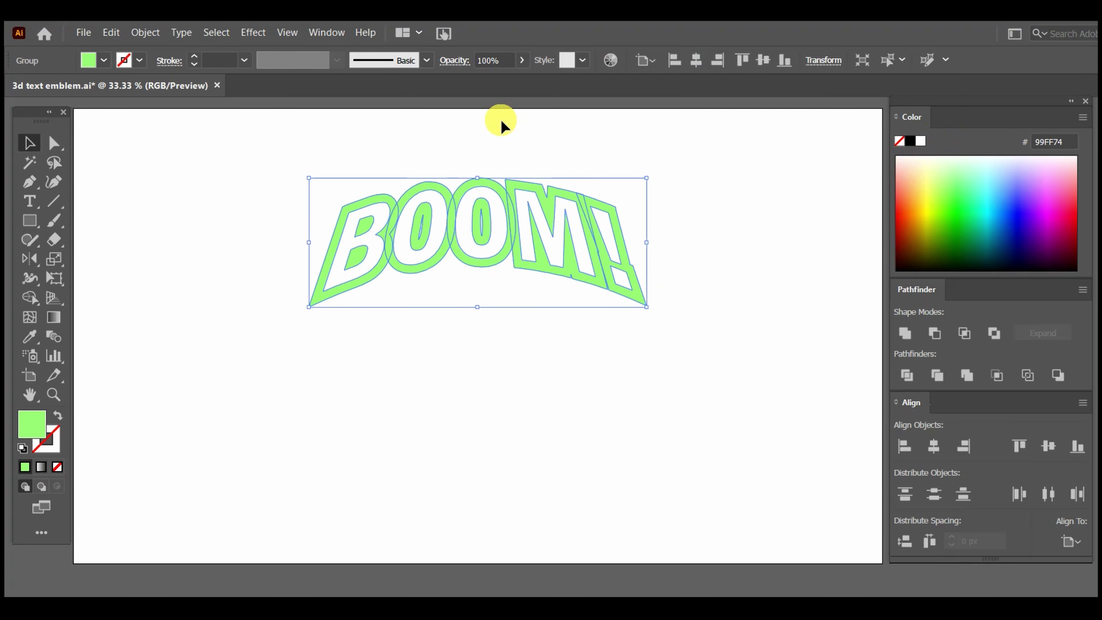
# Step: Ungroup the offset pieces and unite them into one shape with Pathfinder Unite
pyautogui.hotkey('ctrl', 'shift', 'g')
pyautogui.click(145, 33)
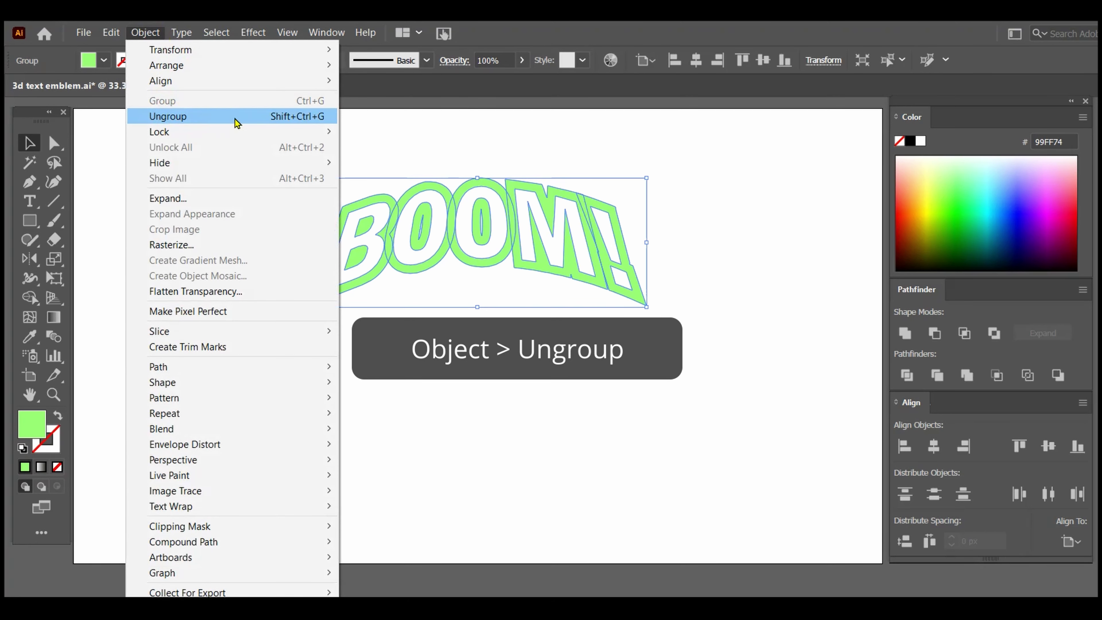
pyautogui.click(231, 117)
pyautogui.click(898, 334)
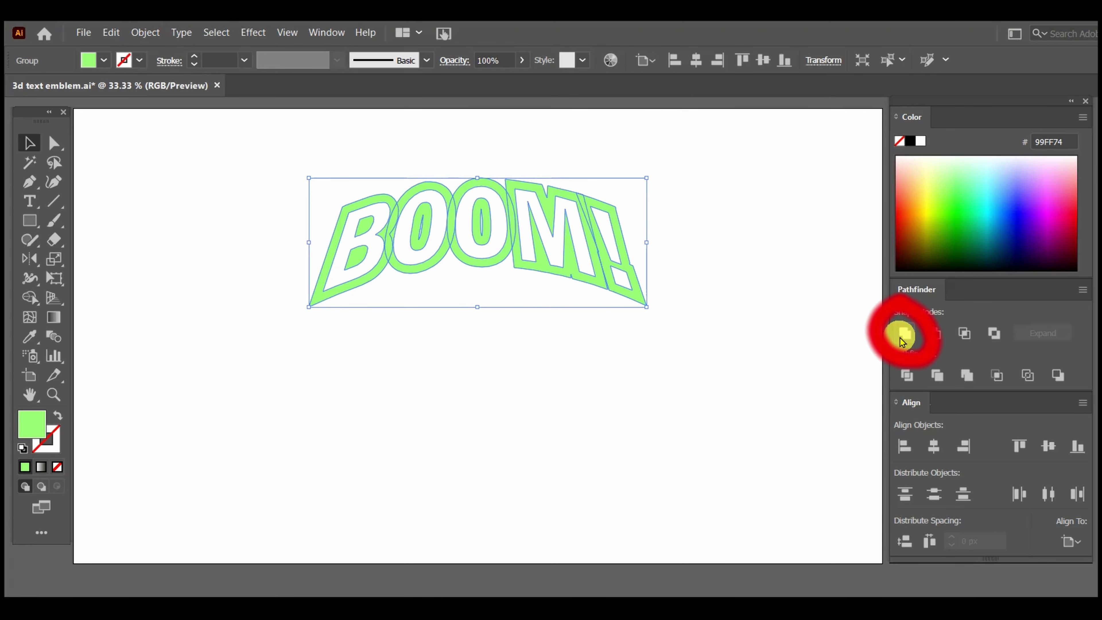
pyautogui.click(902, 334)
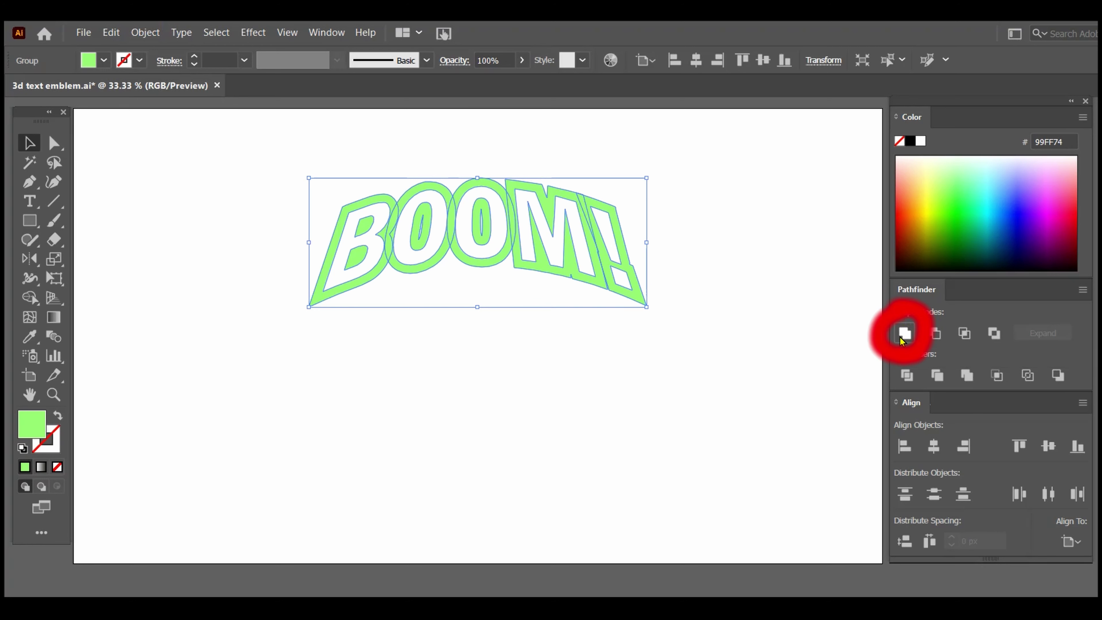
pyautogui.click(740, 213)
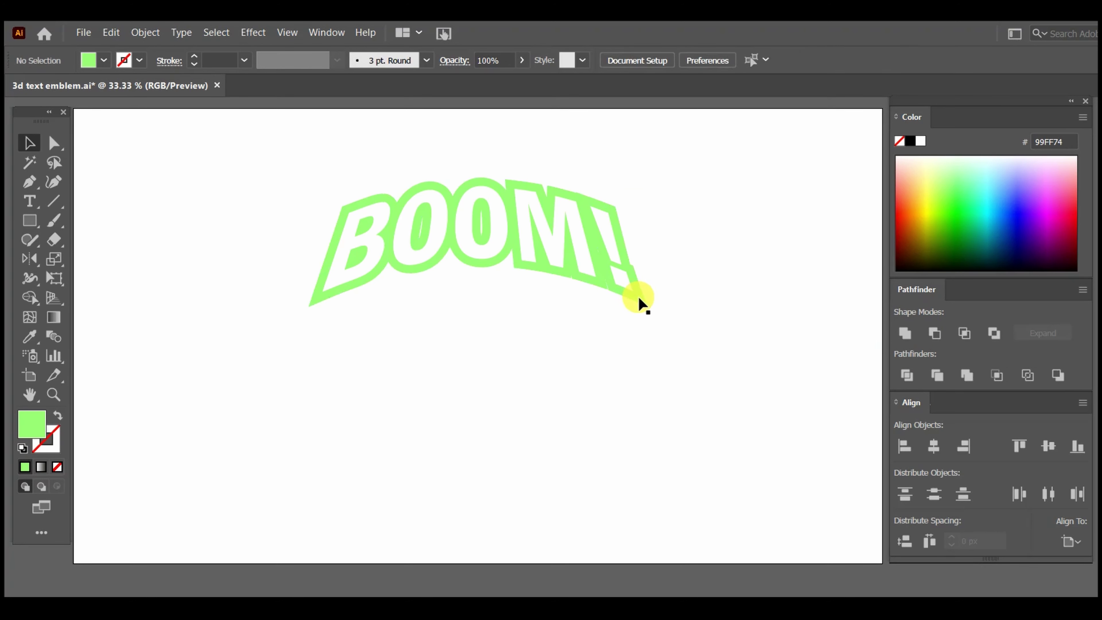
# Step: Fill the merged offset outline with black 000000 after trying purple shades
pyautogui.click(655, 295)
pyautogui.click(1043, 258)
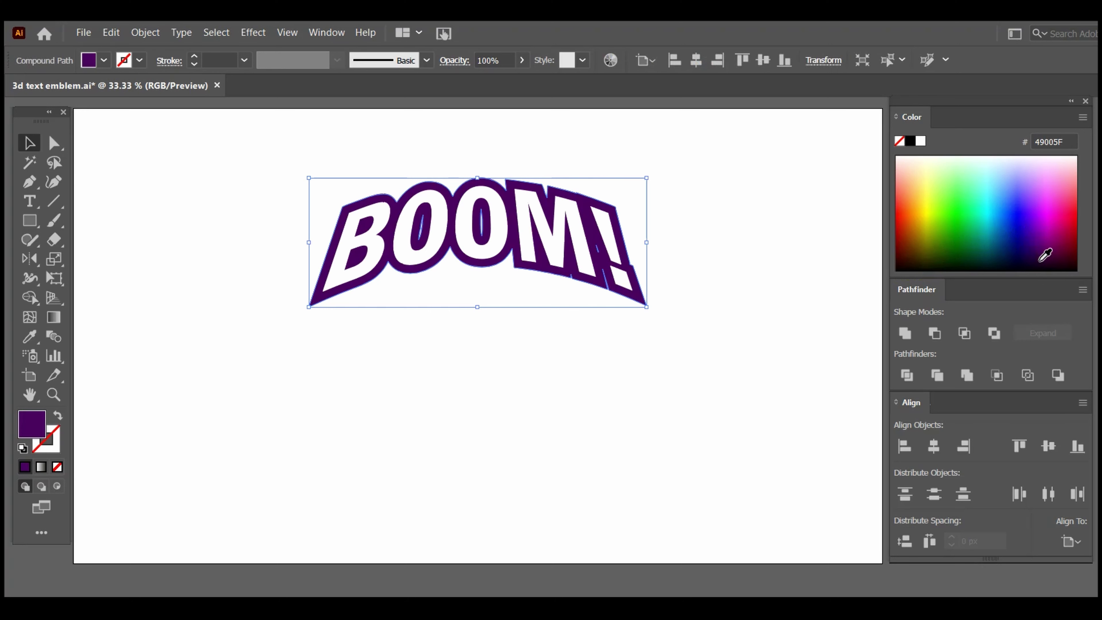
pyautogui.moveTo(1035, 256); pyautogui.dragTo(1002, 245)
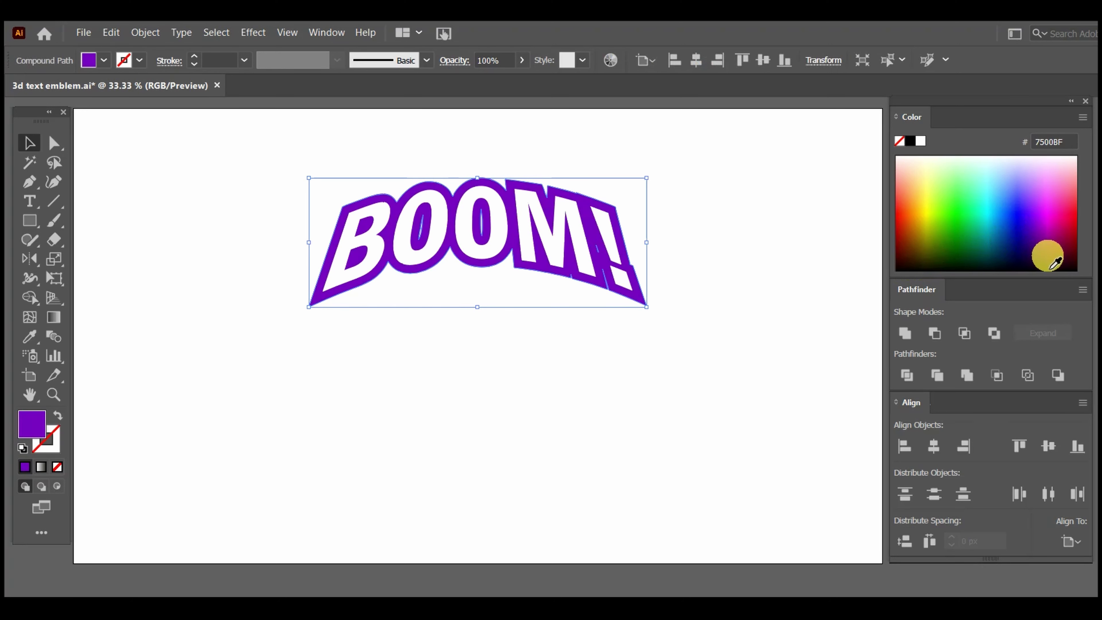
pyautogui.moveTo(1055, 272); pyautogui.dragTo(1050, 265)
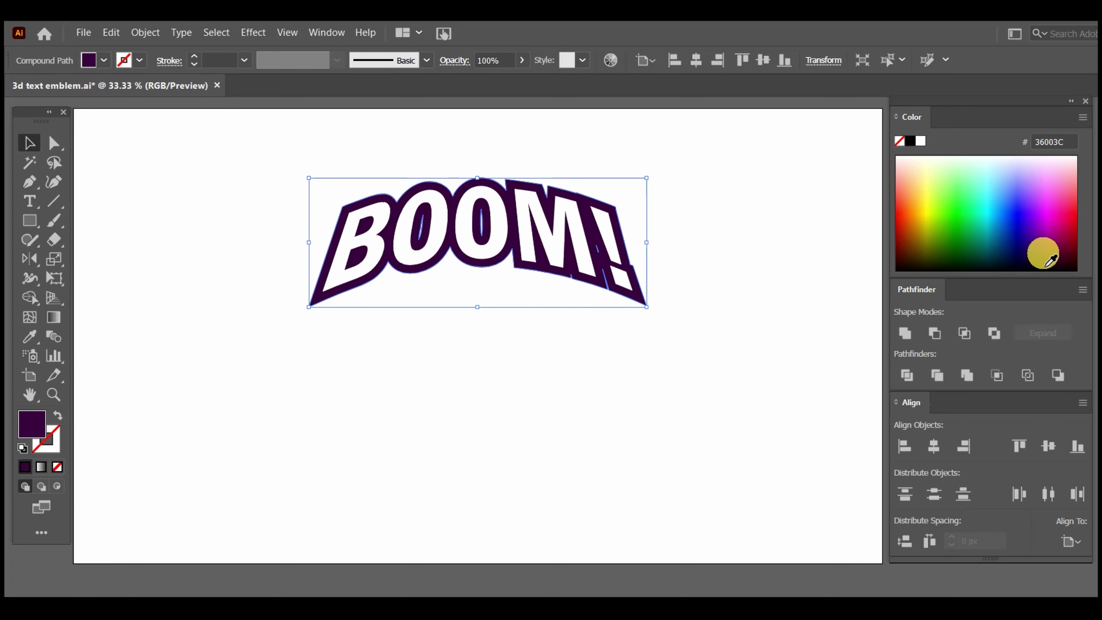
pyautogui.click(911, 141)
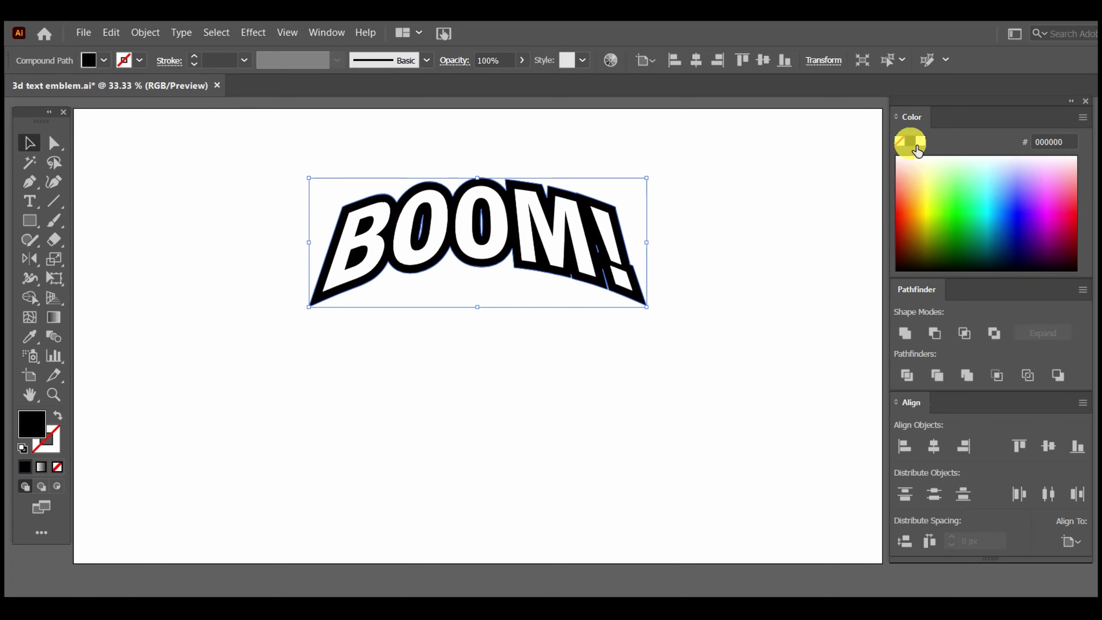
pyautogui.click(744, 199)
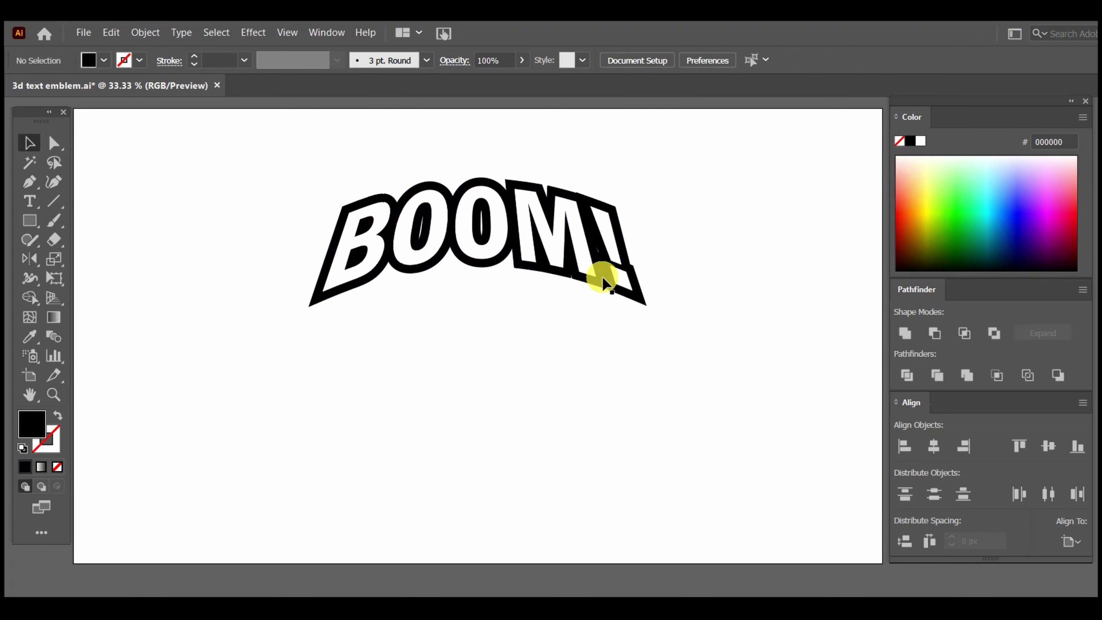
# Step: Inspect the black outline's anchor points, then reselect it as a whole object
pyautogui.click(516, 270)
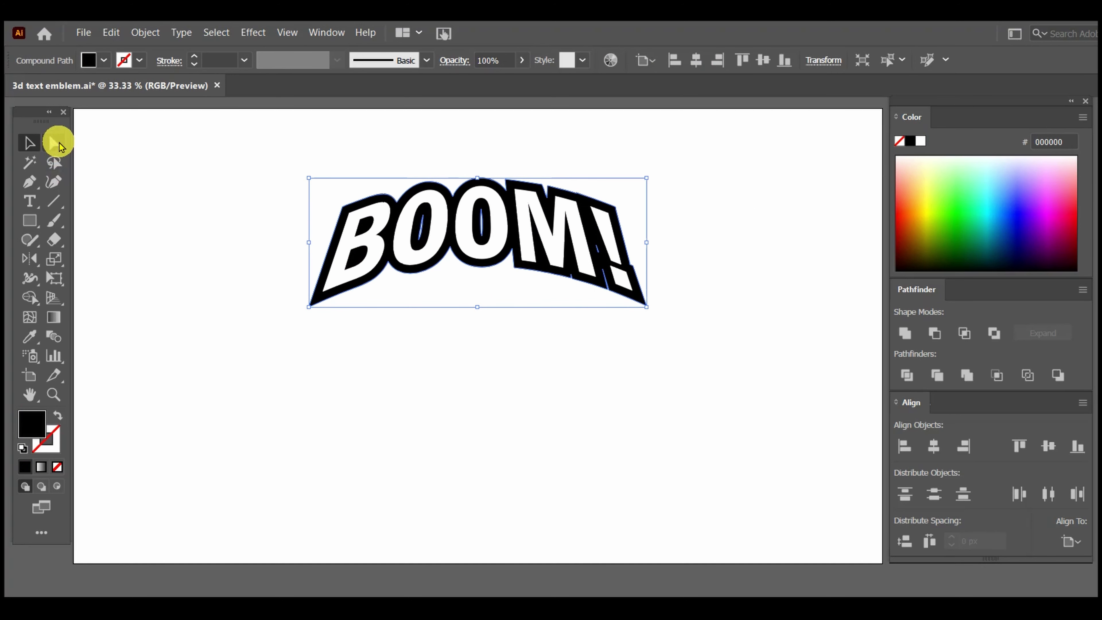
pyautogui.click(56, 143)
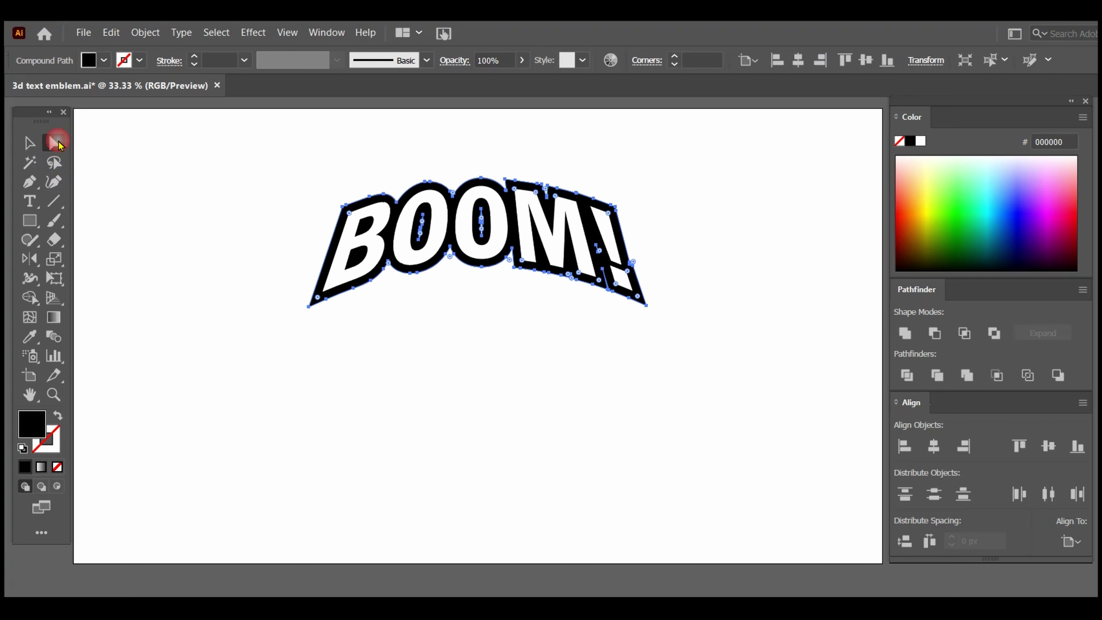
pyautogui.click(266, 202)
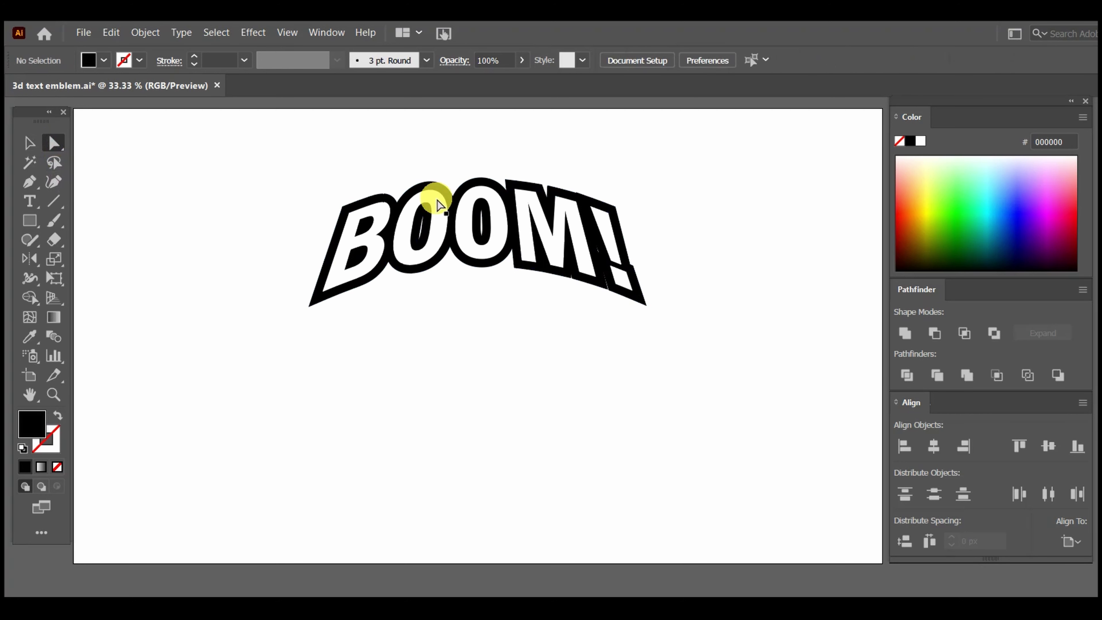
pyautogui.click(423, 229)
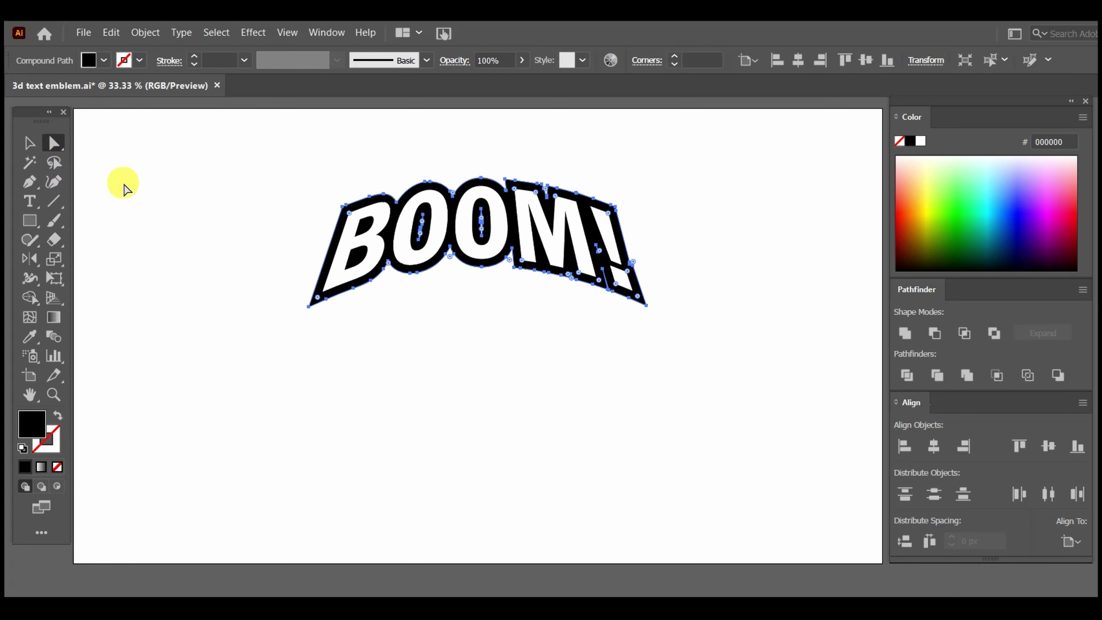
pyautogui.click(29, 144)
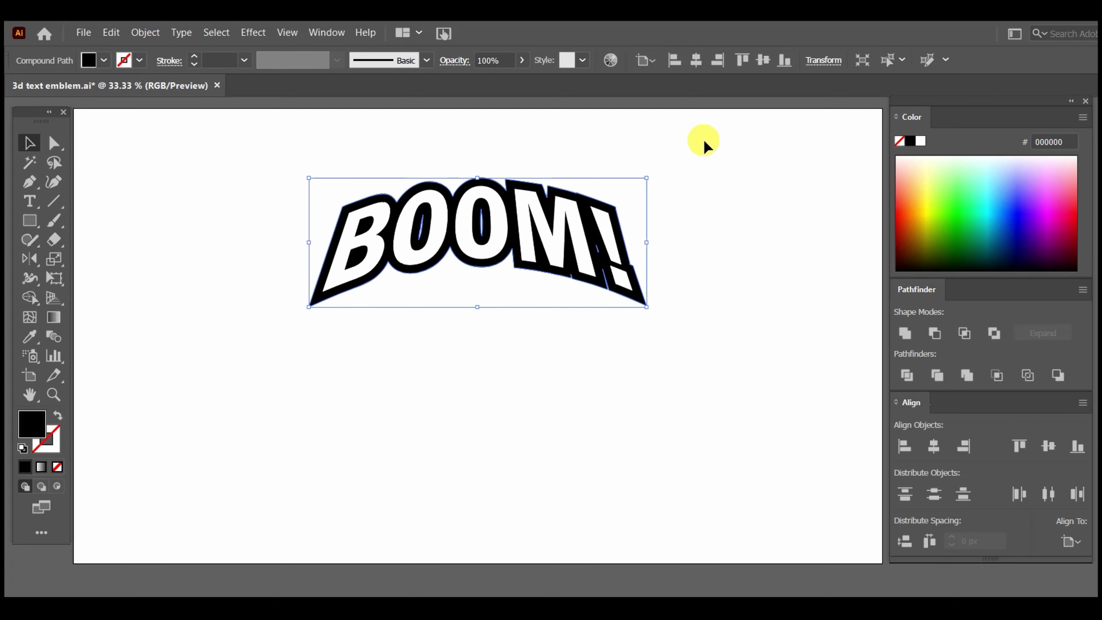
pyautogui.click(718, 221)
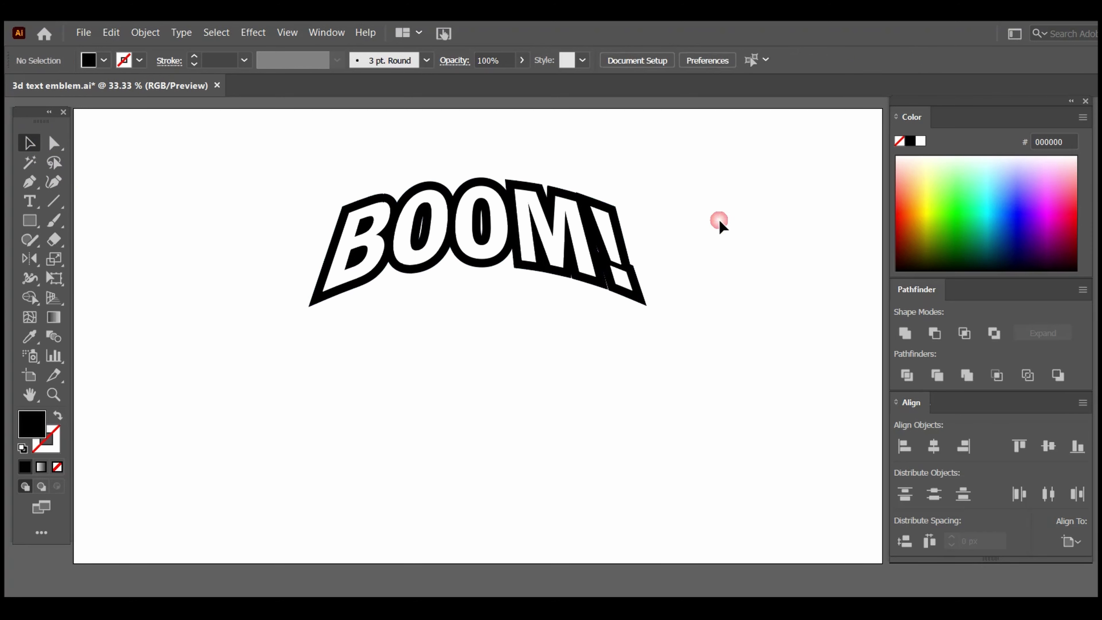
pyautogui.click(614, 213)
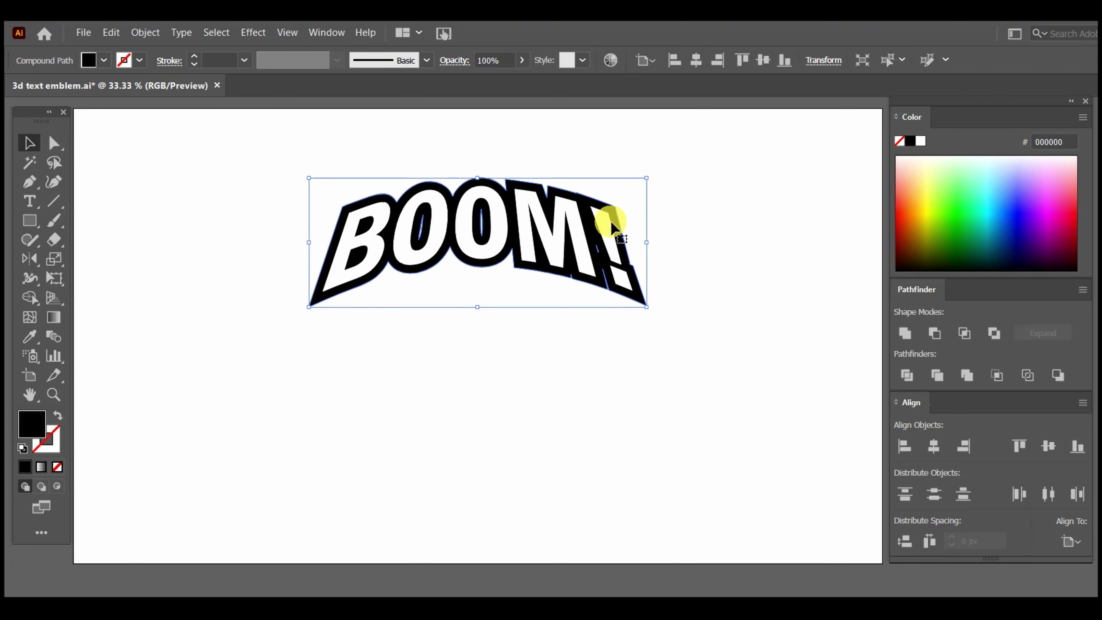
# Step: Drag a black copy down, shrink it from the bottom edge, and settle it beneath the letters
pyautogui.moveTo(590, 283); pyautogui.dragTo(588, 322)
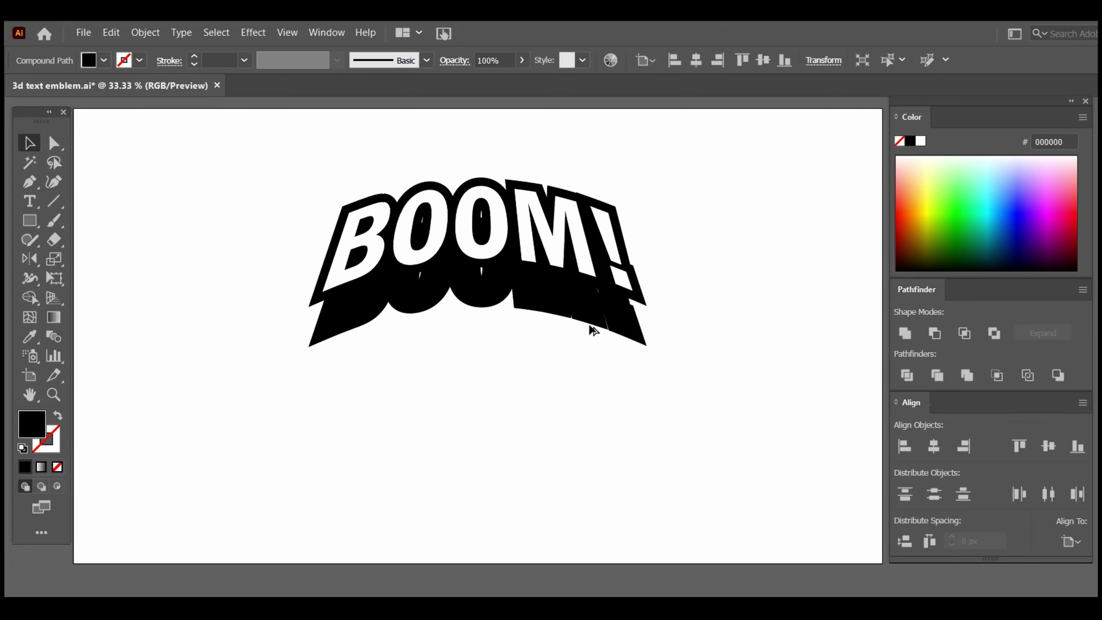
pyautogui.moveTo(588, 322); pyautogui.dragTo(586, 316)
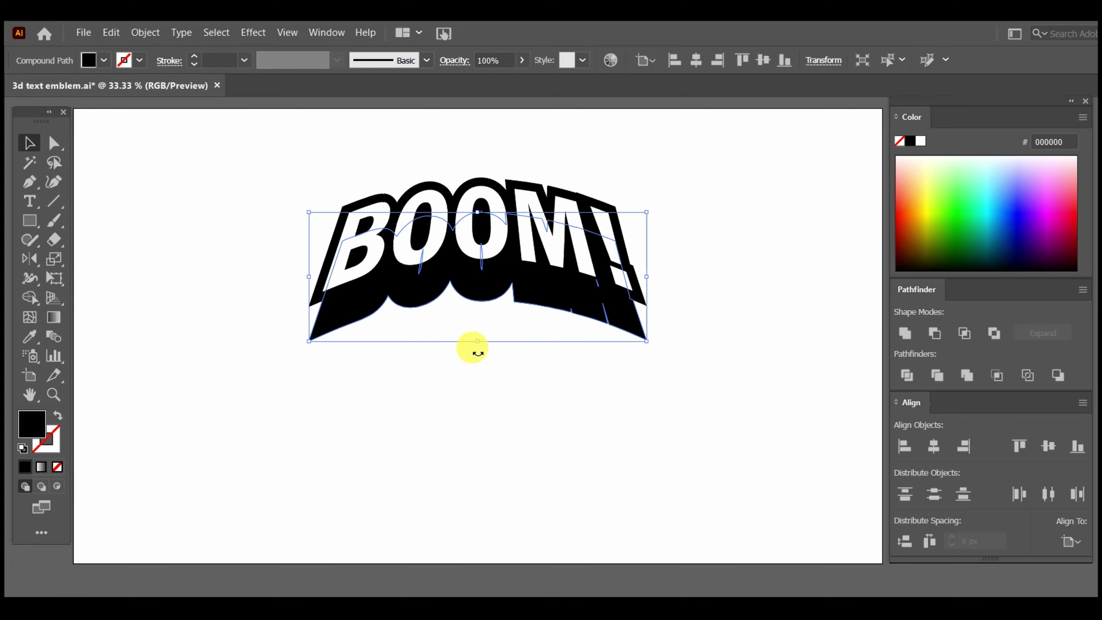
pyautogui.moveTo(477, 341); pyautogui.dragTo(483, 319)
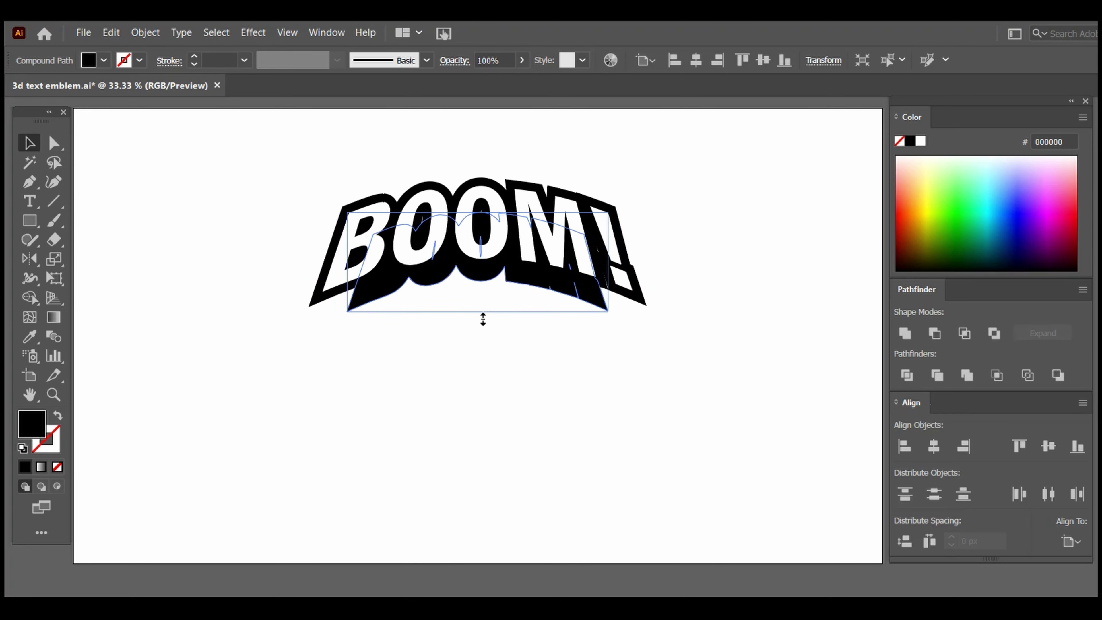
pyautogui.moveTo(478, 271); pyautogui.dragTo(482, 288)
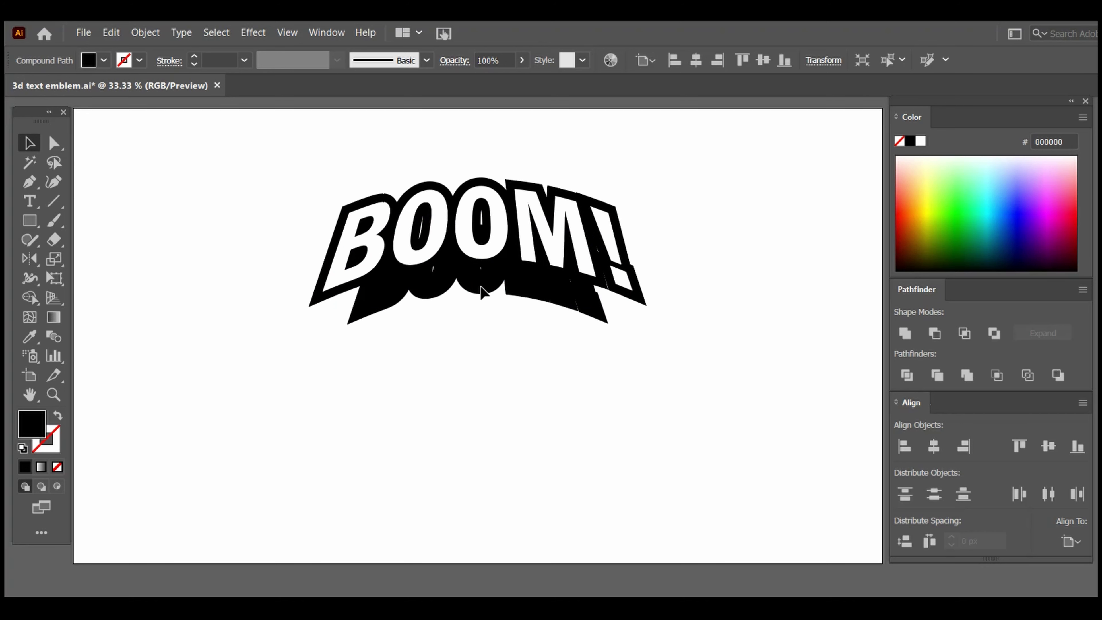
pyautogui.moveTo(482, 291); pyautogui.dragTo(482, 292)
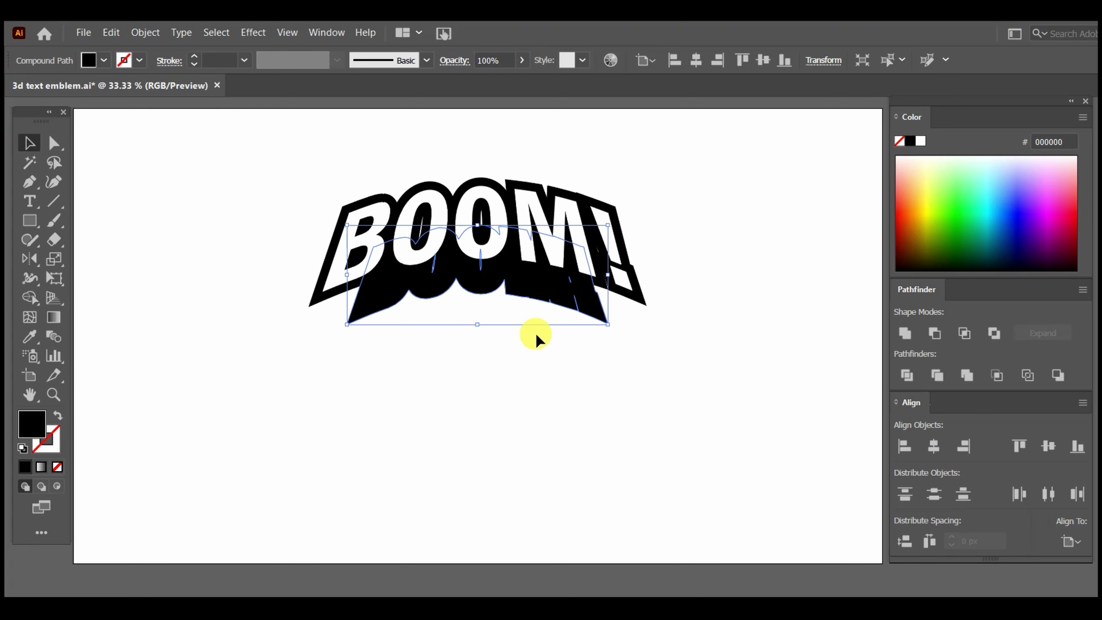
pyautogui.click(666, 287)
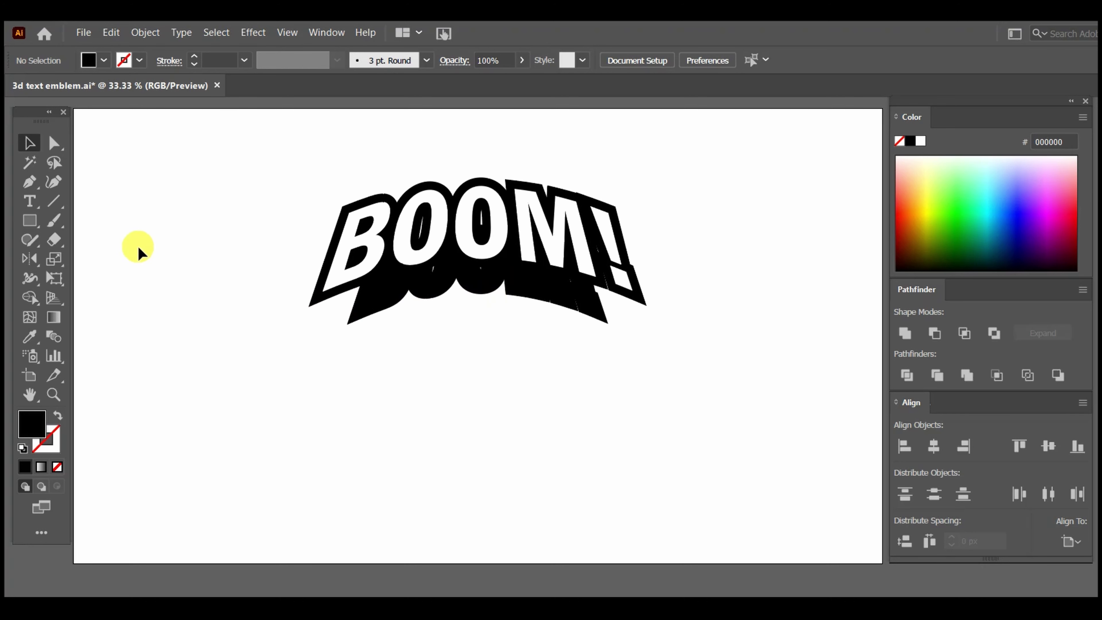
# Step: Pen the bridging shape's outer edge from the shadow's lower left around to its bottom right
pyautogui.click(28, 182)
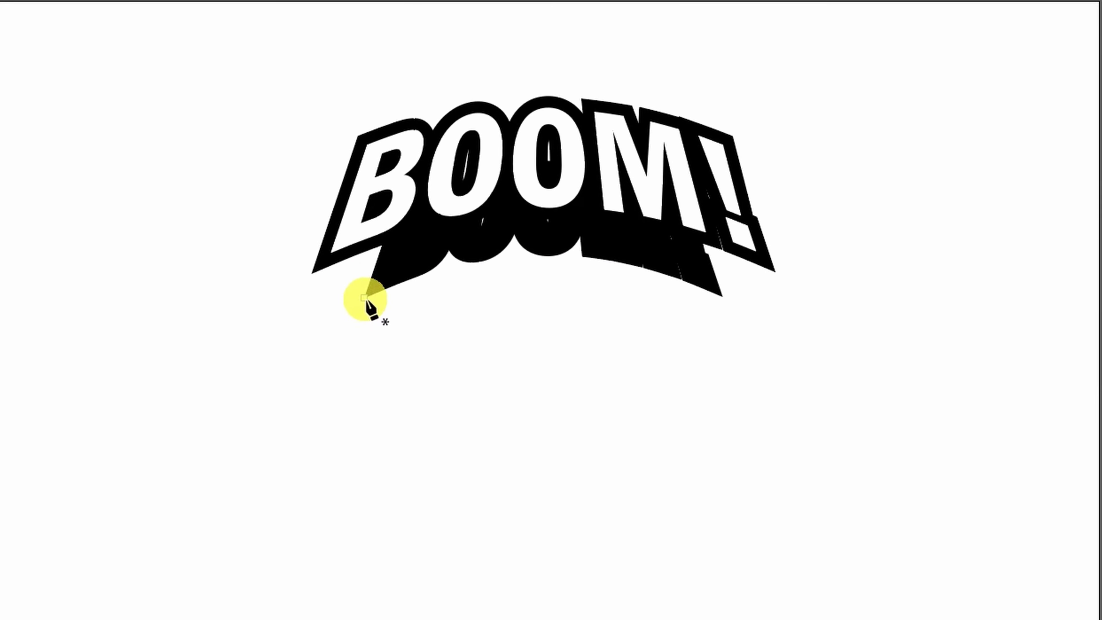
pyautogui.click(364, 298)
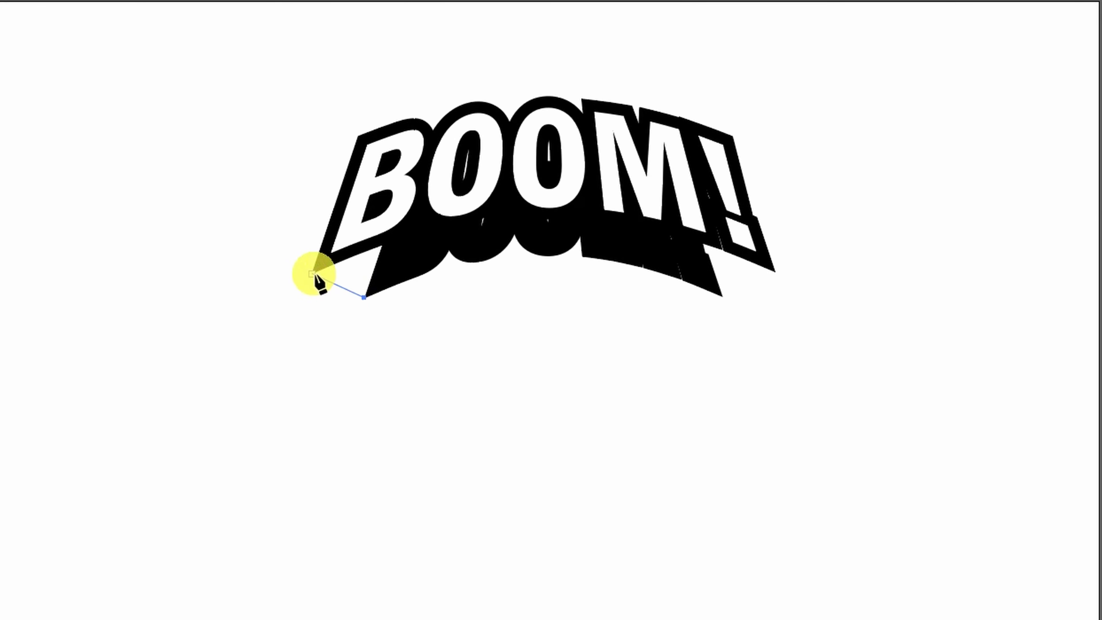
pyautogui.click(312, 274)
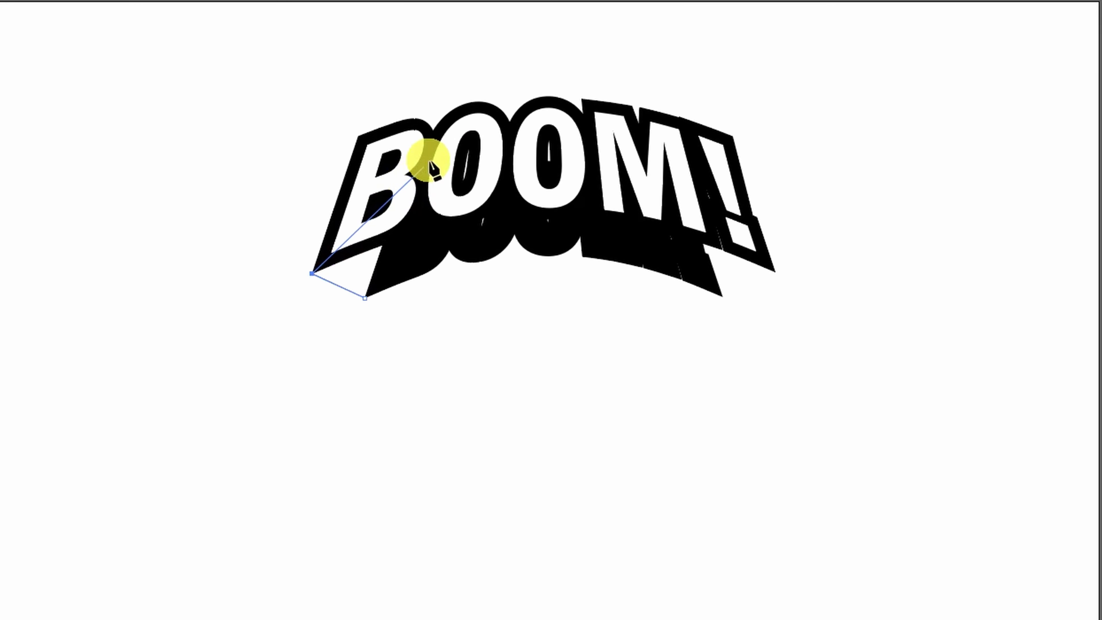
pyautogui.click(471, 126)
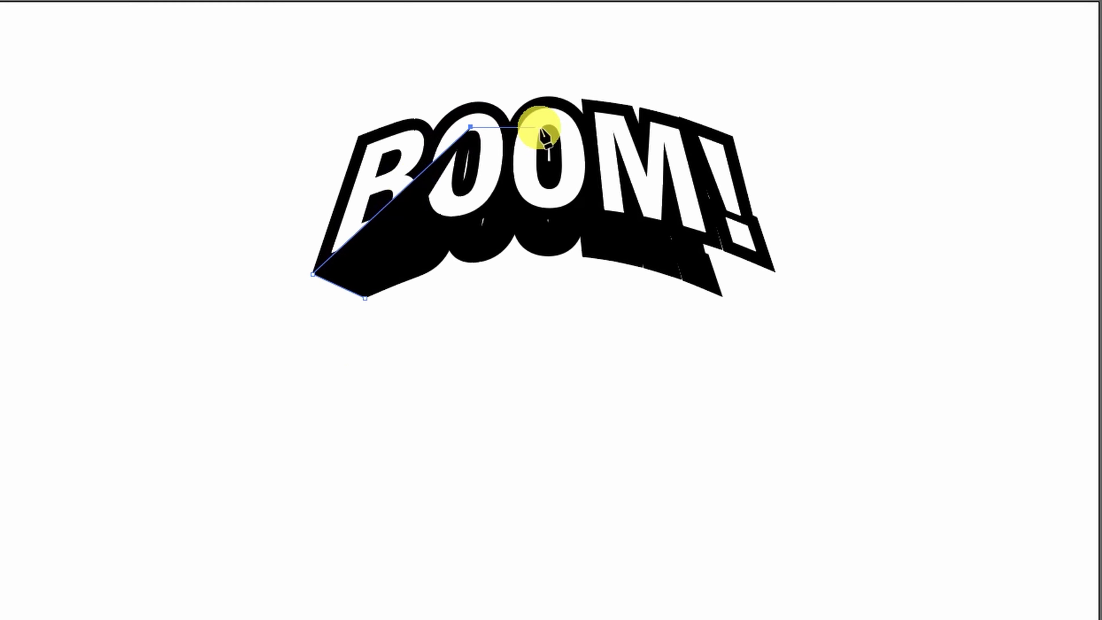
pyautogui.click(549, 125)
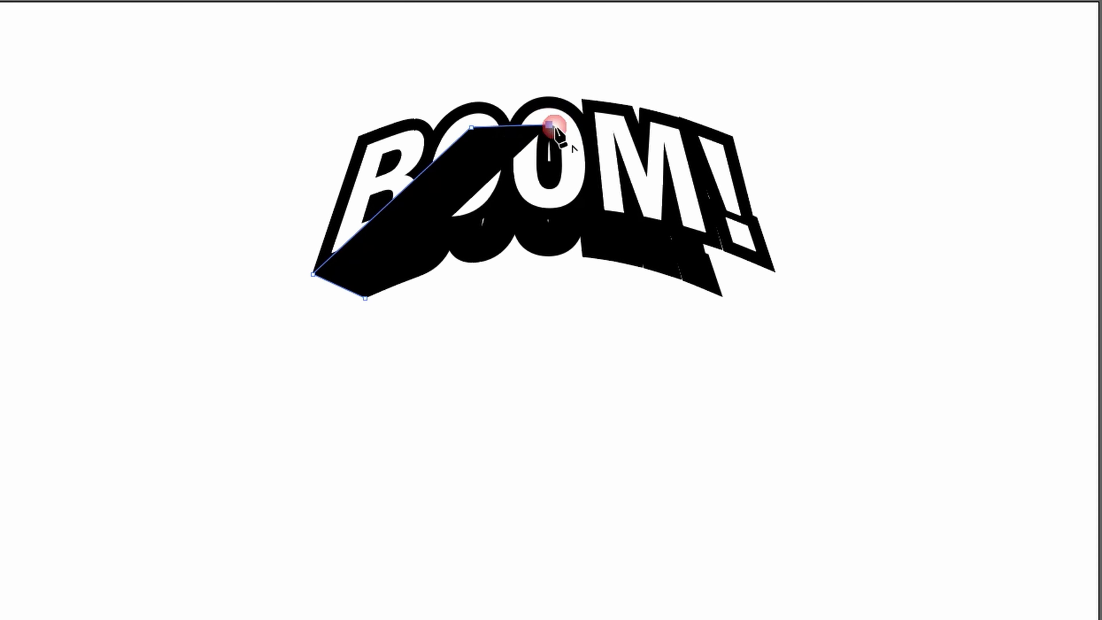
pyautogui.click(717, 164)
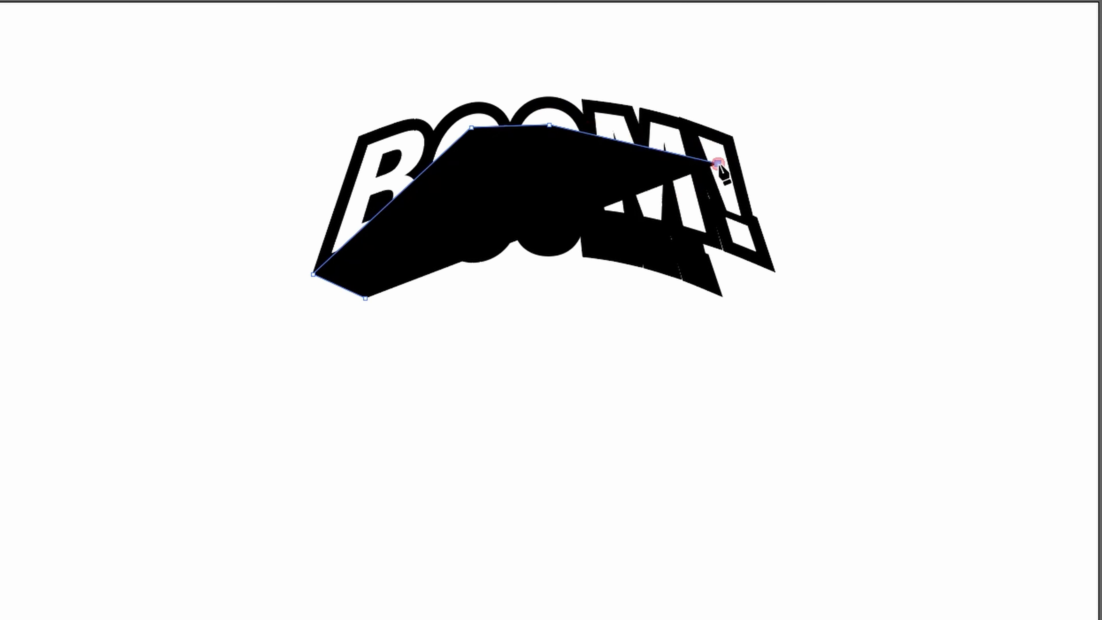
pyautogui.click(774, 271)
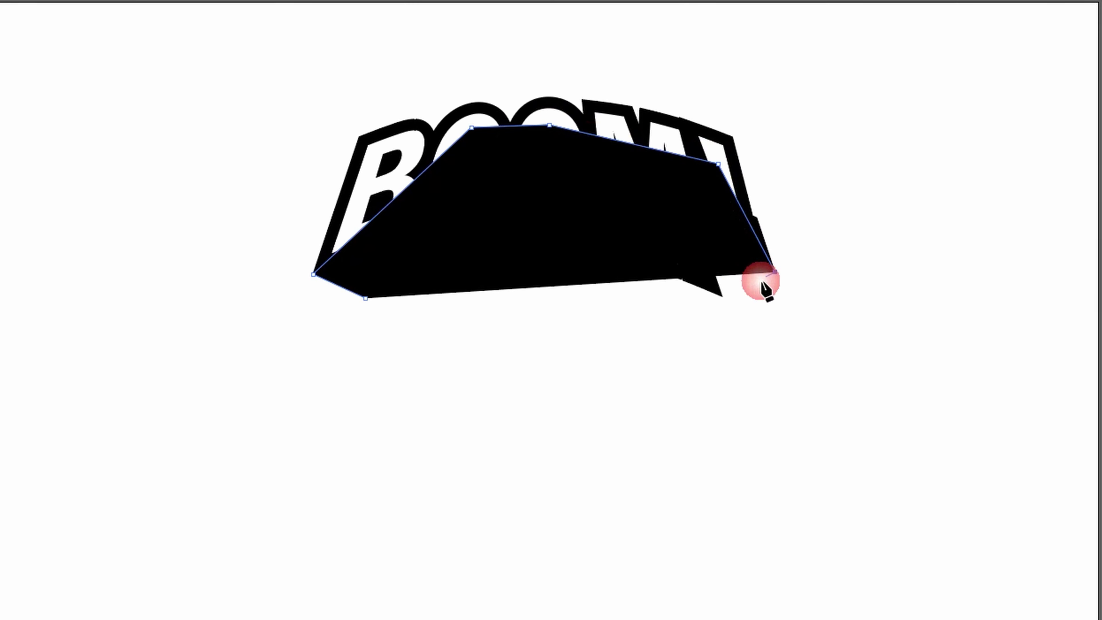
pyautogui.click(722, 297)
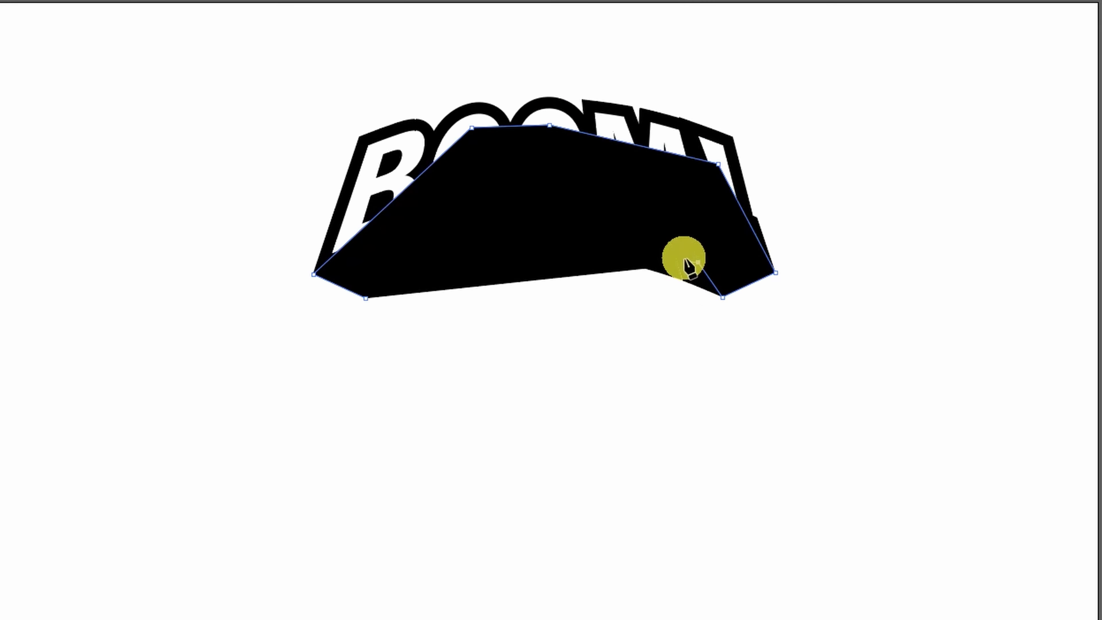
# Step: Trace the zigzag underside of the BOOM letters and close the shape at its start
pyautogui.click(670, 251)
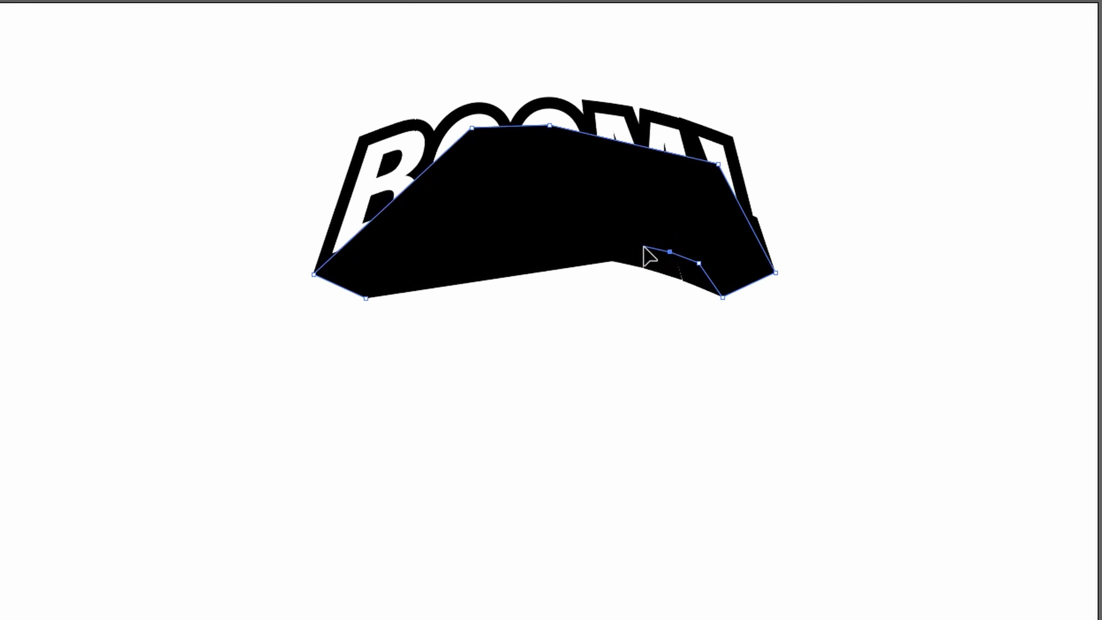
pyautogui.click(643, 246)
pyautogui.click(615, 235)
pyautogui.click(585, 235)
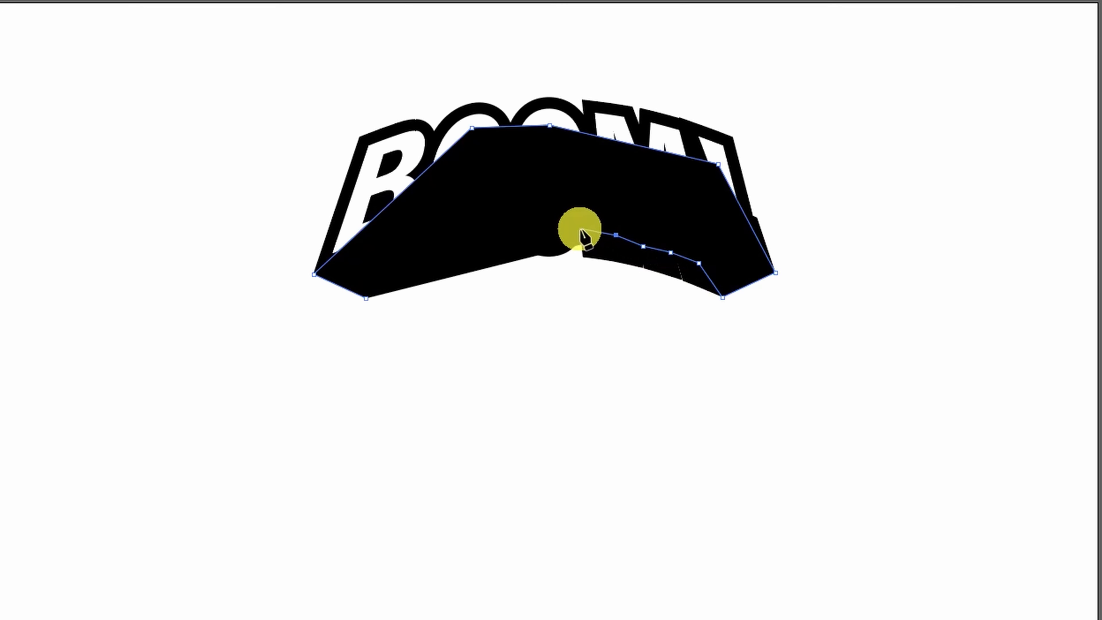
pyautogui.click(575, 219)
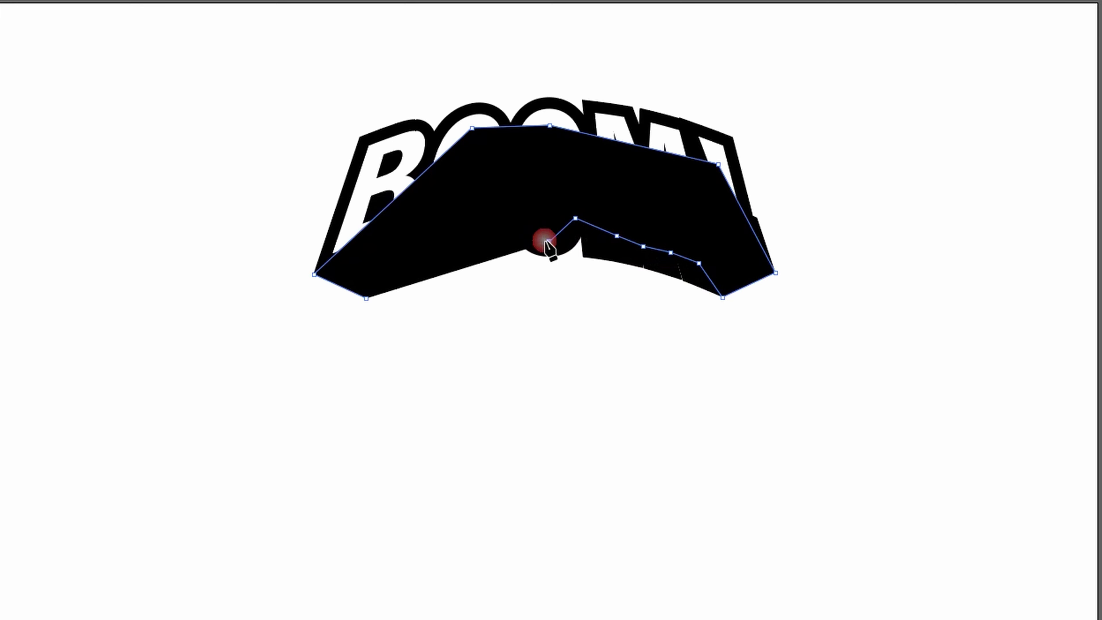
pyautogui.click(549, 242)
pyautogui.click(525, 215)
pyautogui.click(498, 219)
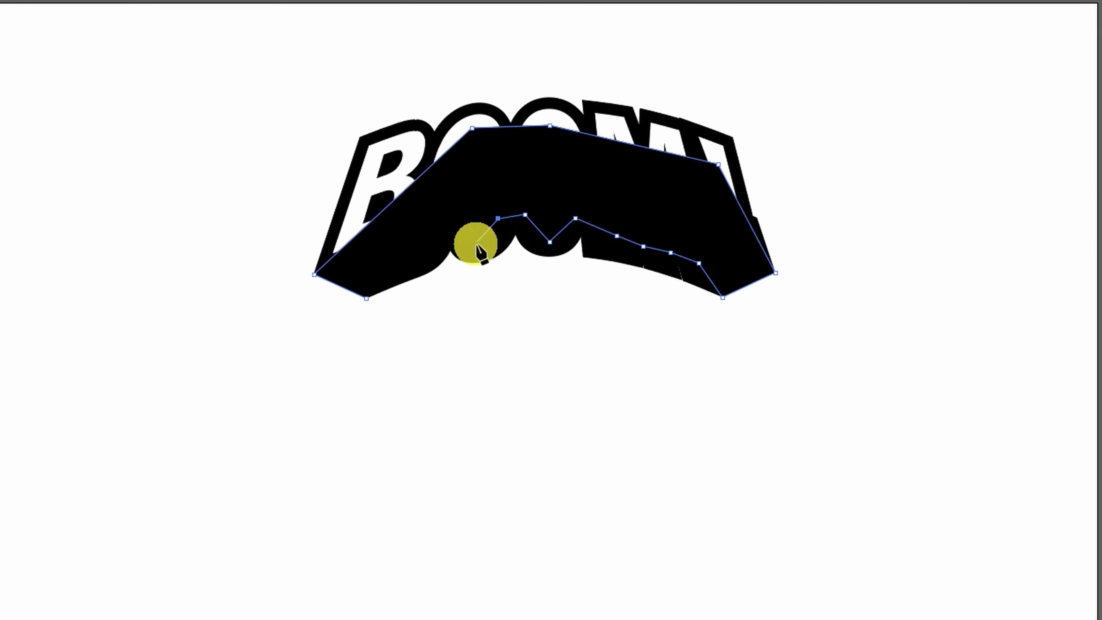
pyautogui.click(478, 251)
pyautogui.click(447, 224)
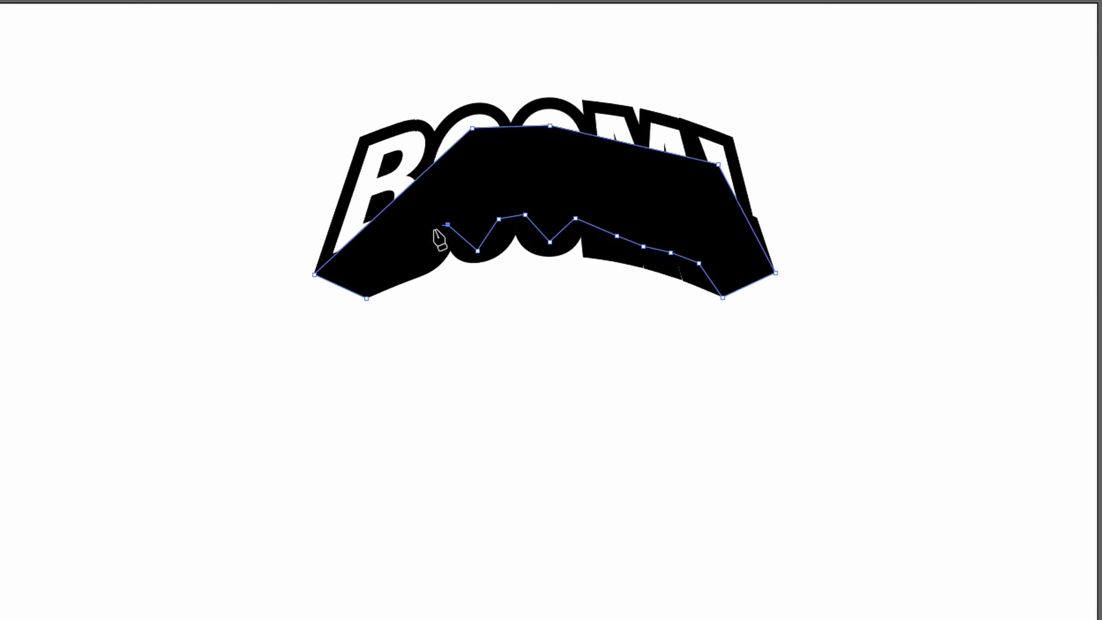
pyautogui.click(426, 244)
pyautogui.click(410, 264)
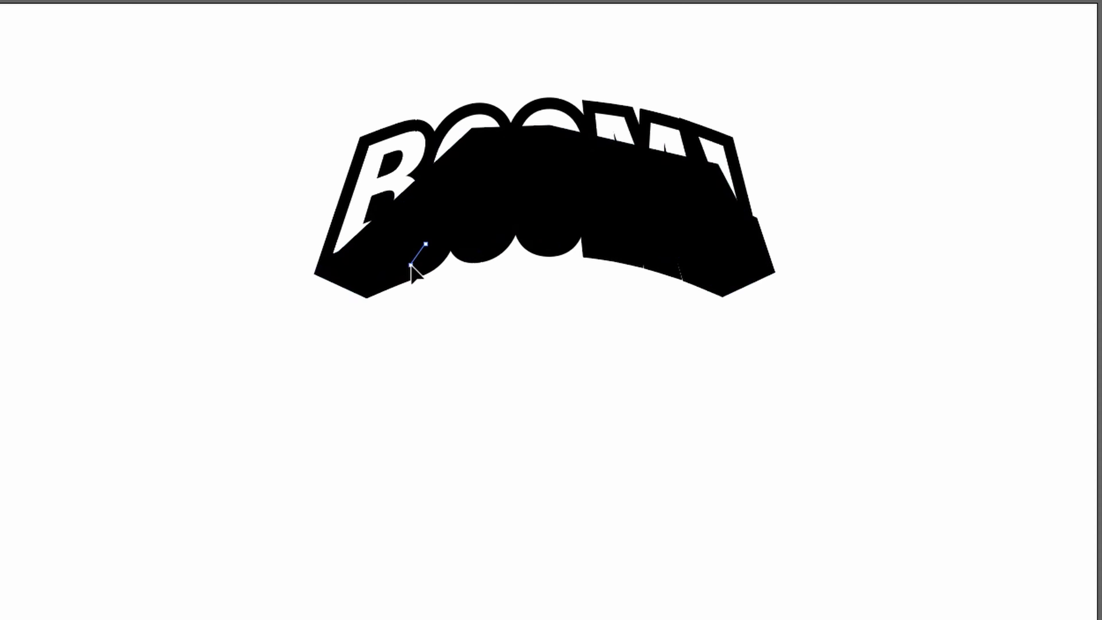
pyautogui.click(367, 299)
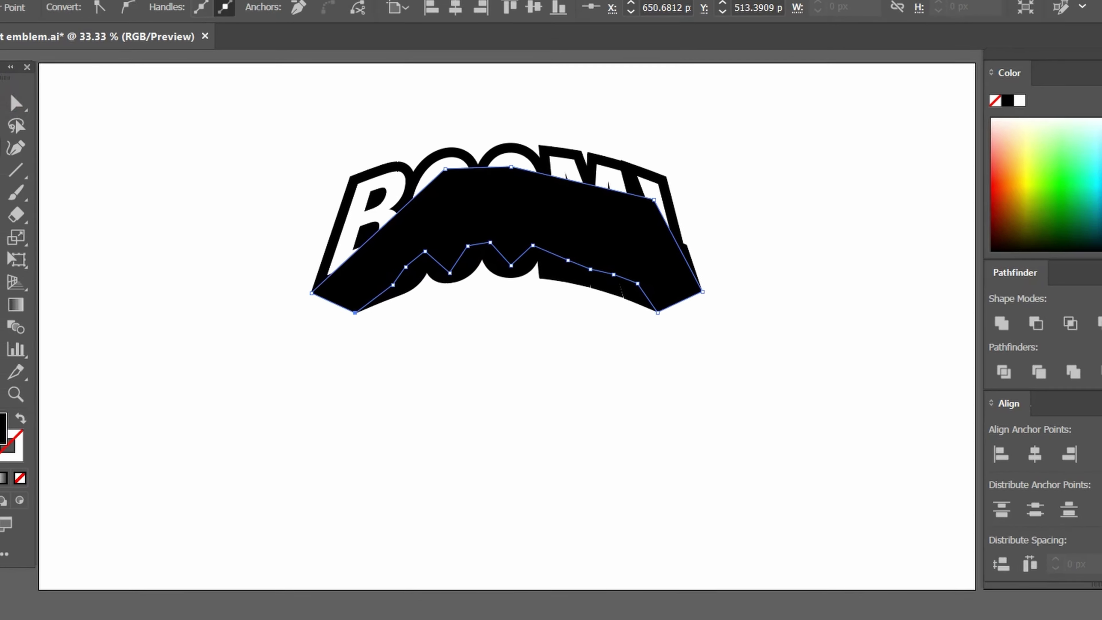
# Step: Unite the bridging shape, shadow copy and black border, and send the silhouette behind the letters
pyautogui.click(35, 147)
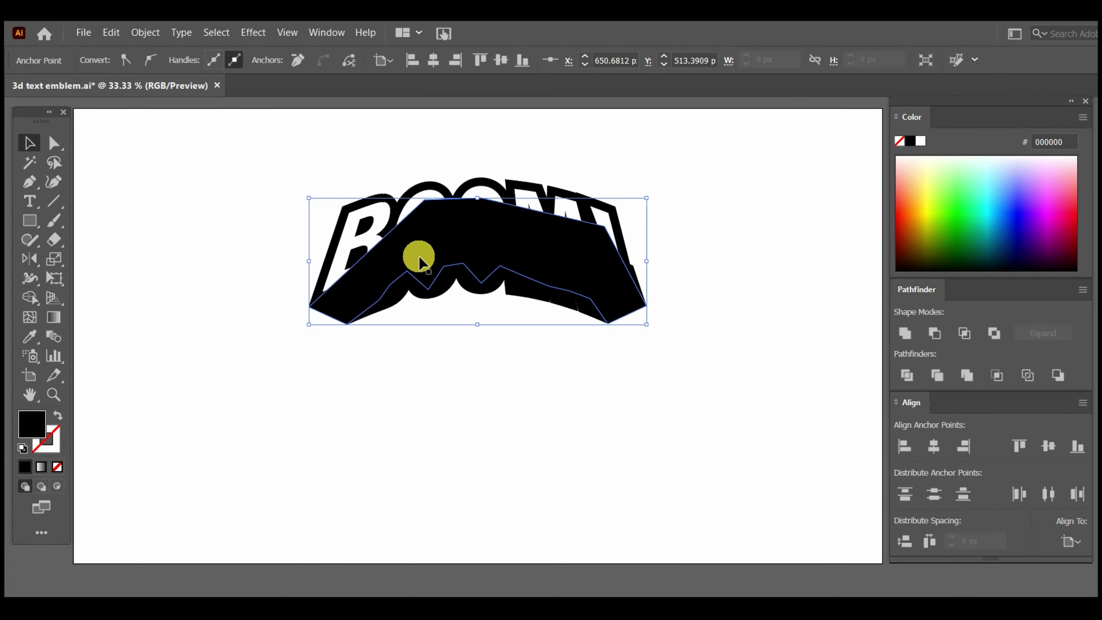
pyautogui.keyDown('shift'); pyautogui.click(435, 300); pyautogui.keyUp('shift')
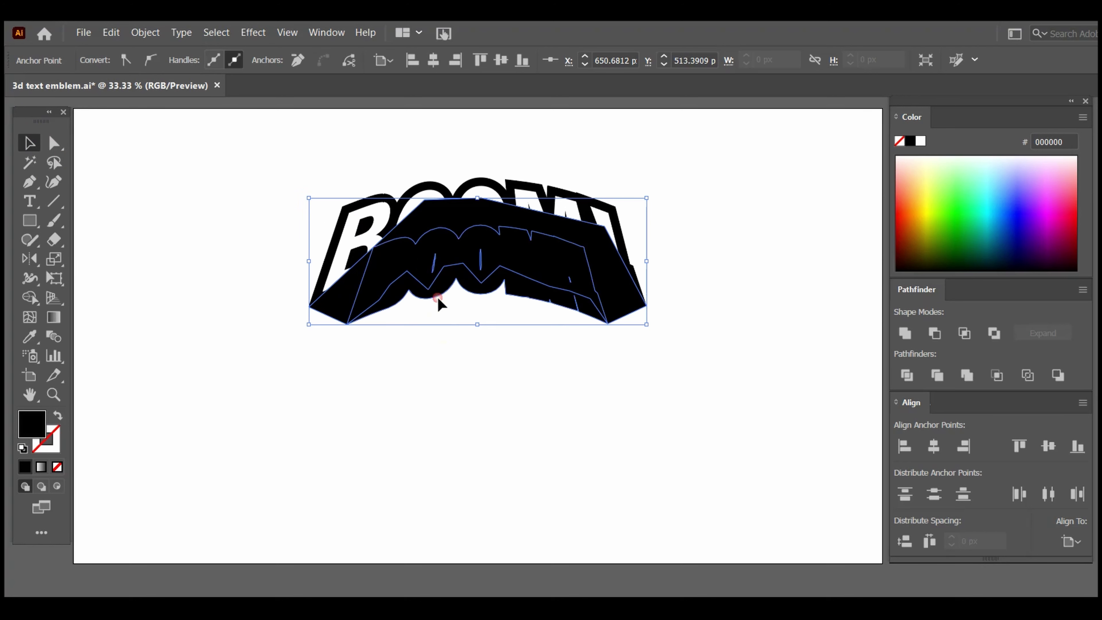
pyautogui.keyDown('shift'); pyautogui.click(342, 216); pyautogui.keyUp('shift')
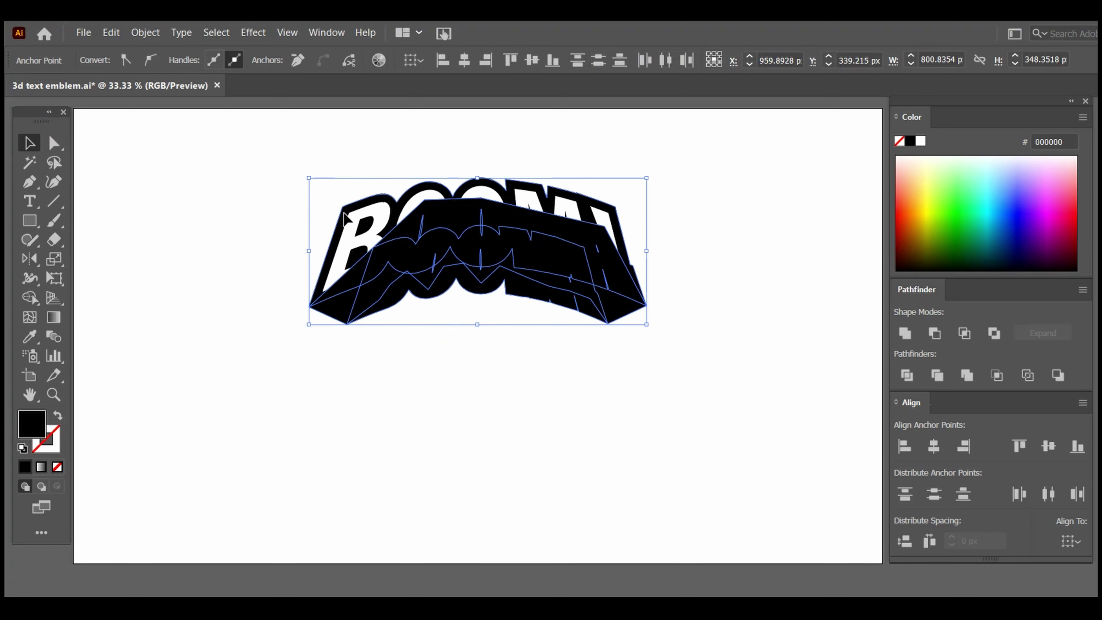
pyautogui.click(906, 334)
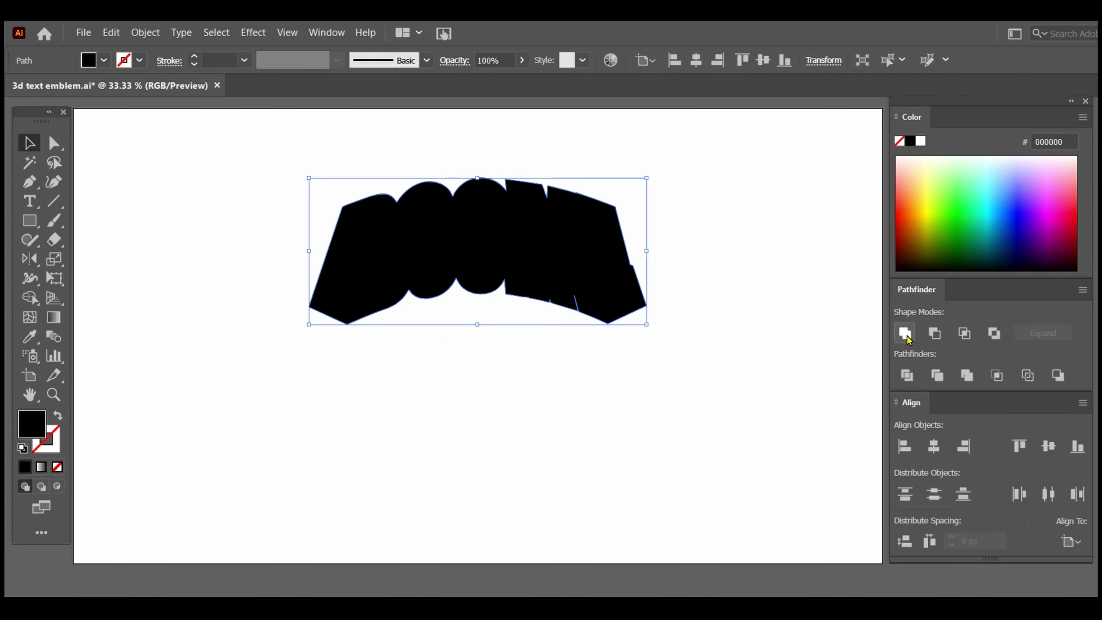
pyautogui.rightClick(585, 220)
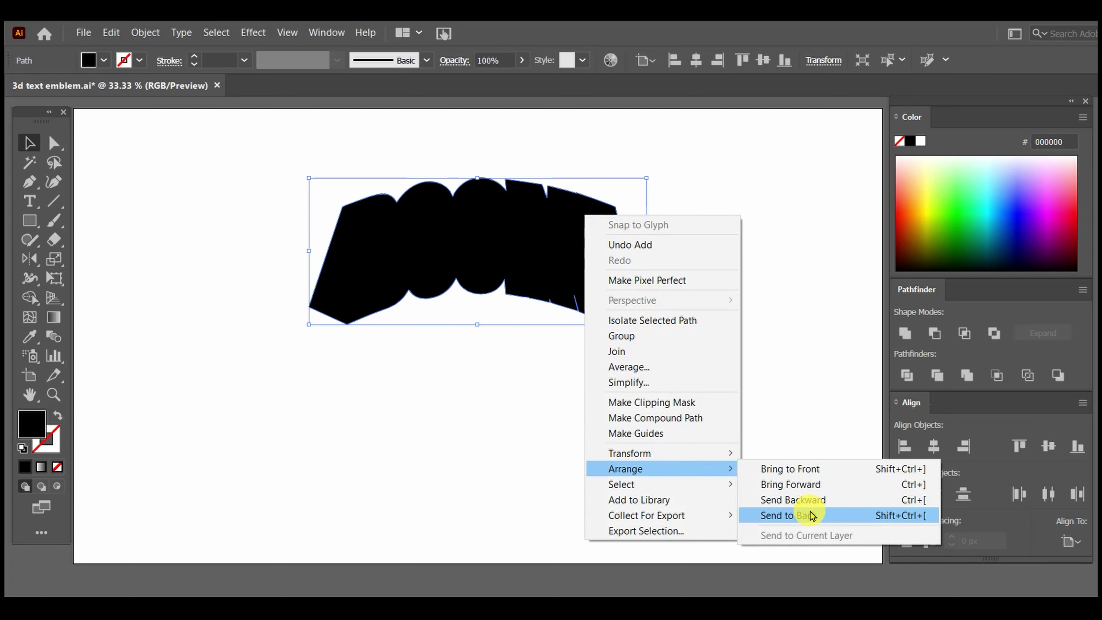
pyautogui.click(810, 514)
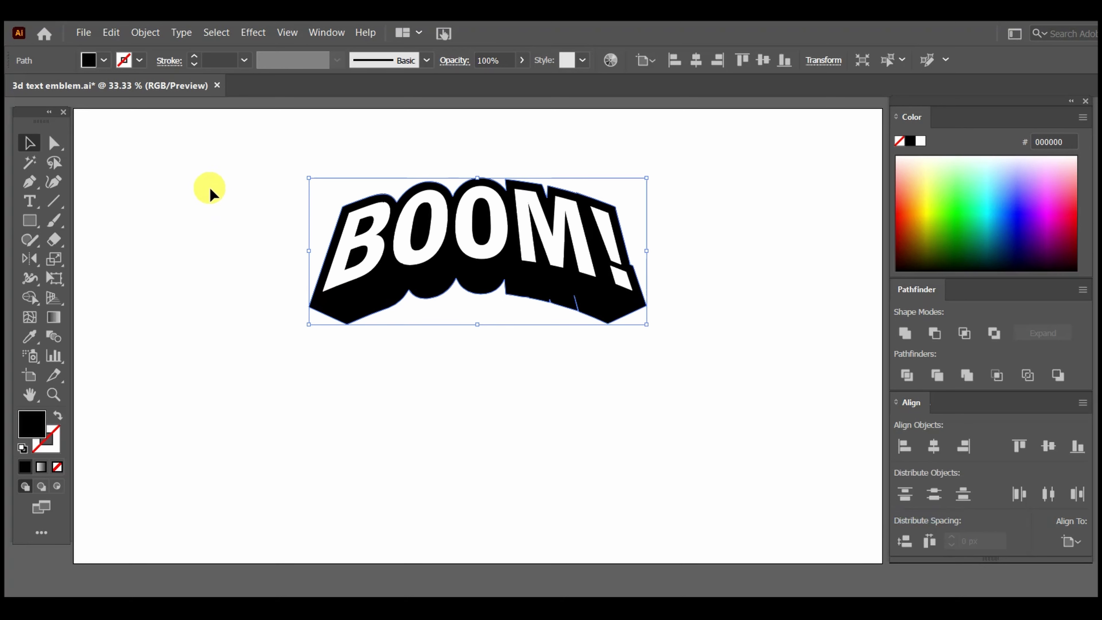
pyautogui.scroll(1, 684, 366)
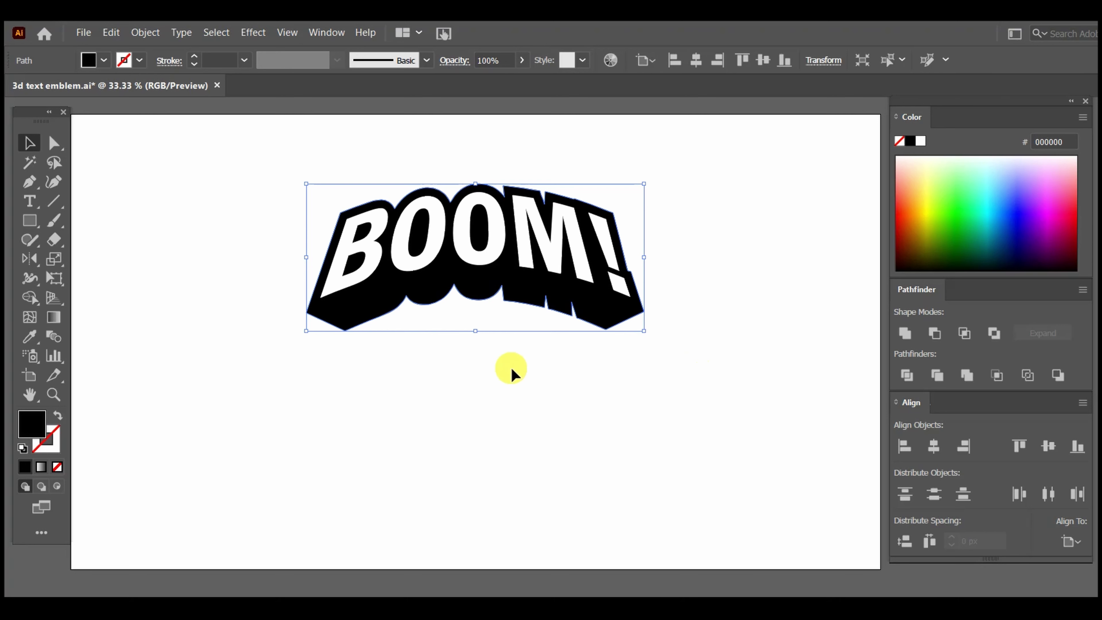
# Step: Scale the whole BOOM artwork narrower and slightly shorter using its bounding-box handles
pyautogui.moveTo(273, 150)
pyautogui.mouseDown()
pyautogui.moveTo(619, 351)
pyautogui.moveTo(721, 389)
pyautogui.mouseUp()
pyautogui.moveTo(653, 263); pyautogui.dragTo(623, 265)
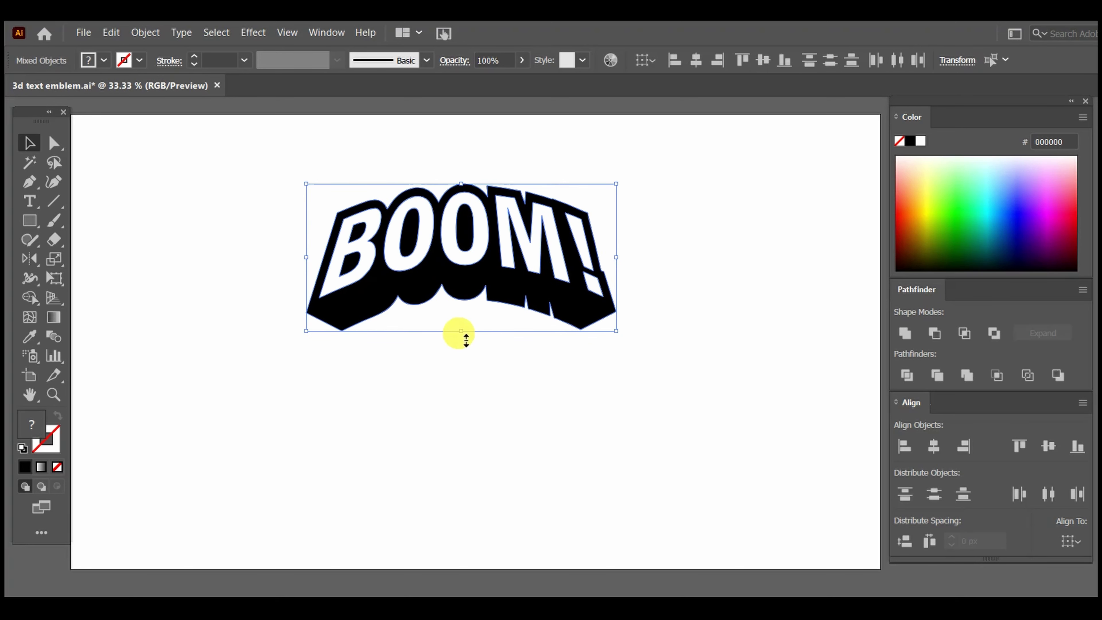
pyautogui.moveTo(469, 337)
pyautogui.mouseDown()
pyautogui.moveTo(463, 378)
pyautogui.moveTo(455, 314)
pyautogui.mouseUp()
pyautogui.click(680, 355)
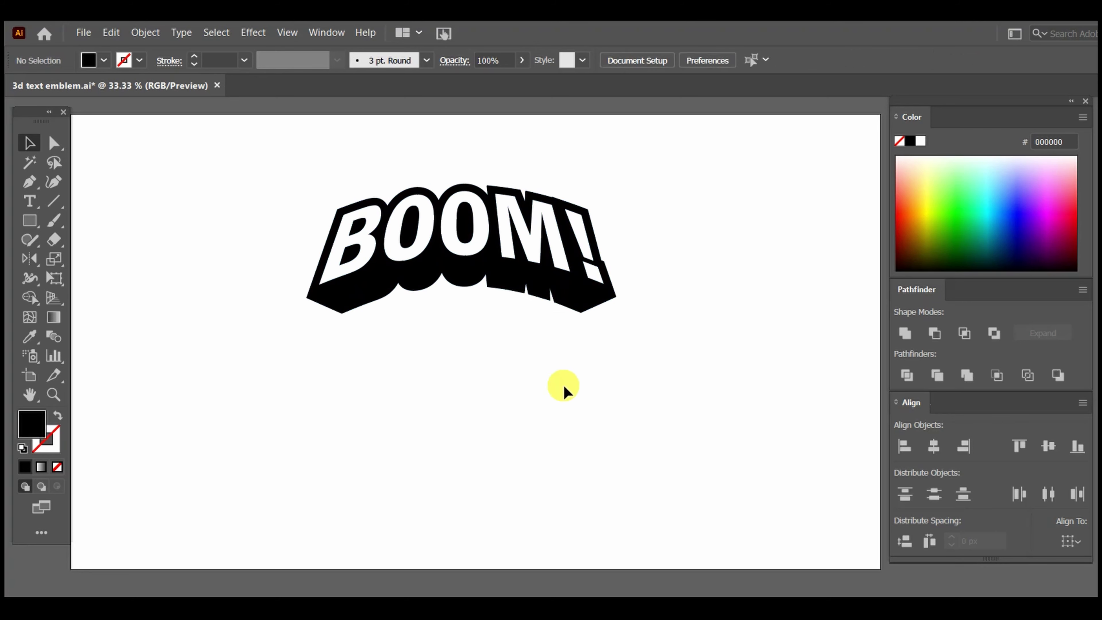
# Step: Reselect the black depth shape on its own and open the Object menu
pyautogui.click(439, 273)
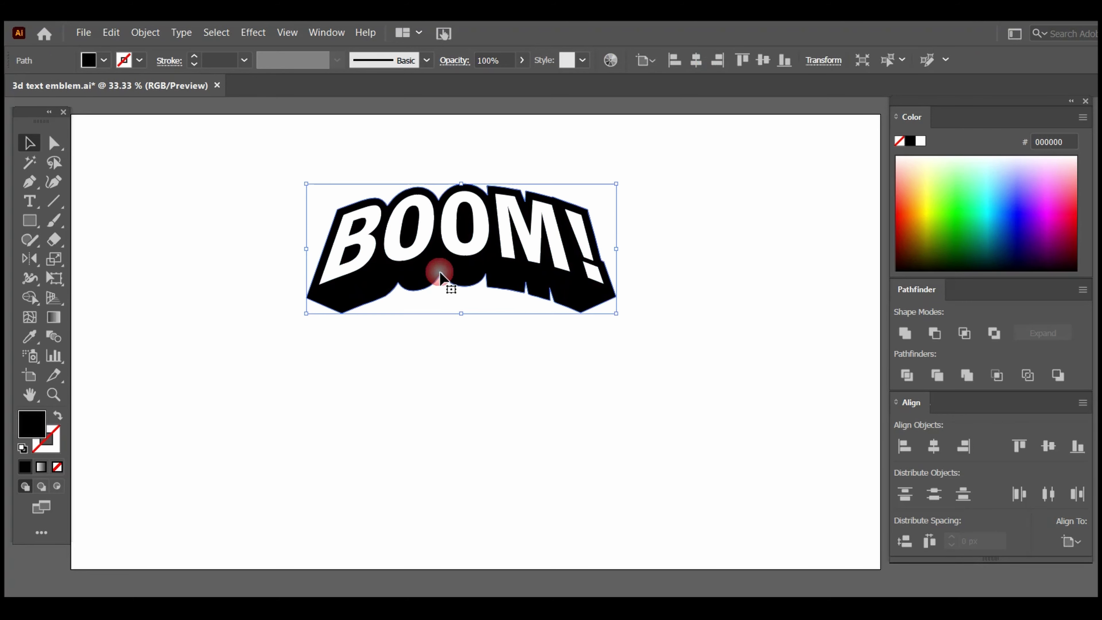
pyautogui.rightClick(480, 272)
pyautogui.click(674, 226)
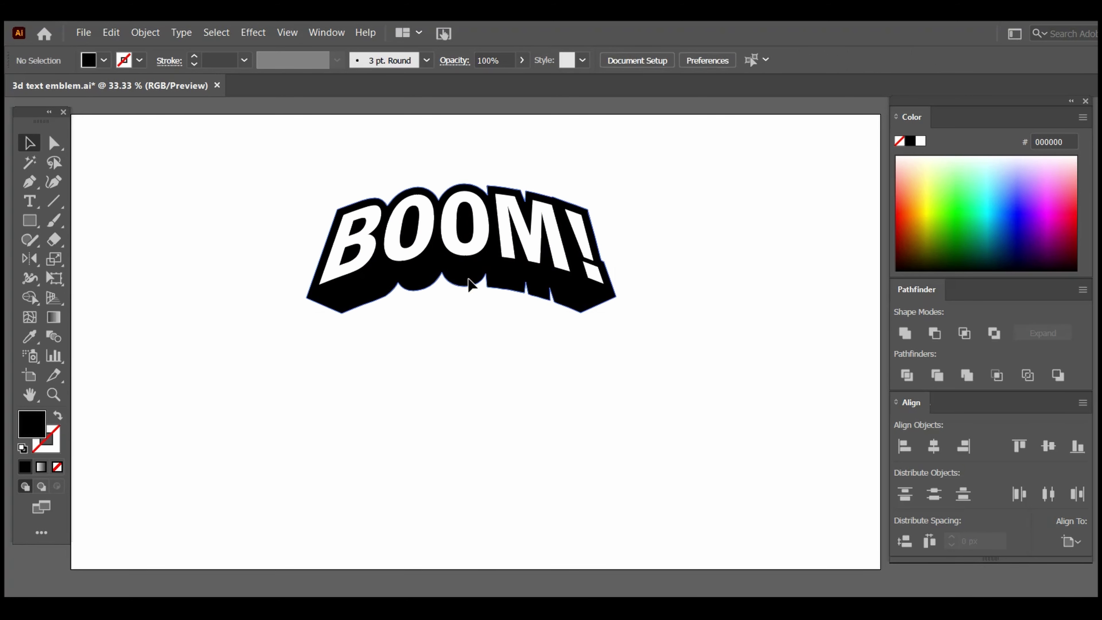
pyautogui.click(467, 276)
pyautogui.click(145, 32)
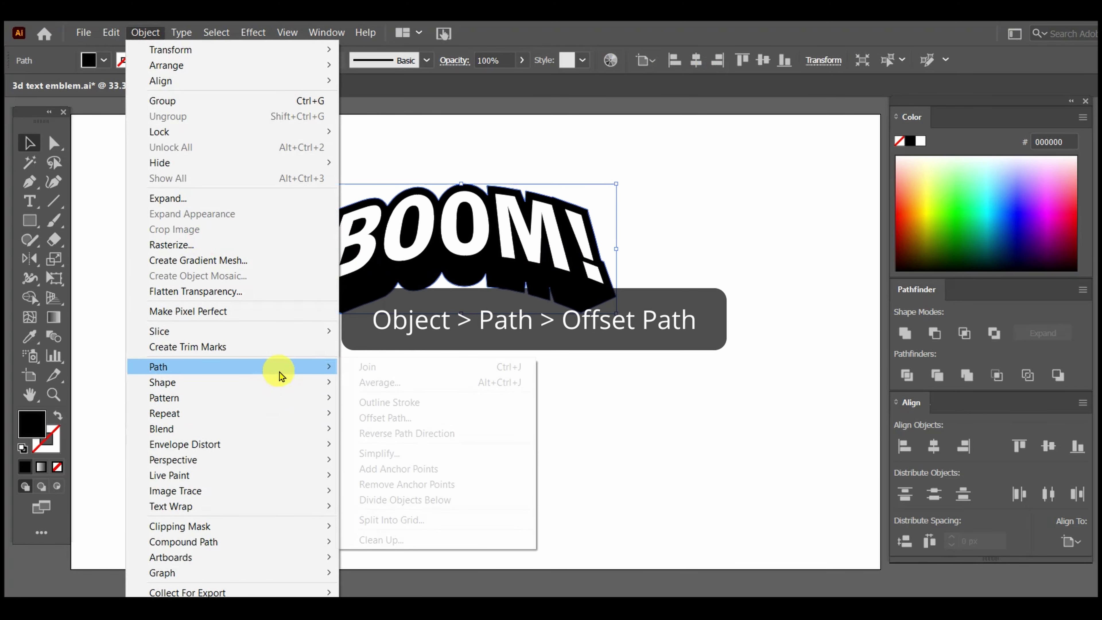
pyautogui.moveTo(159, 367)
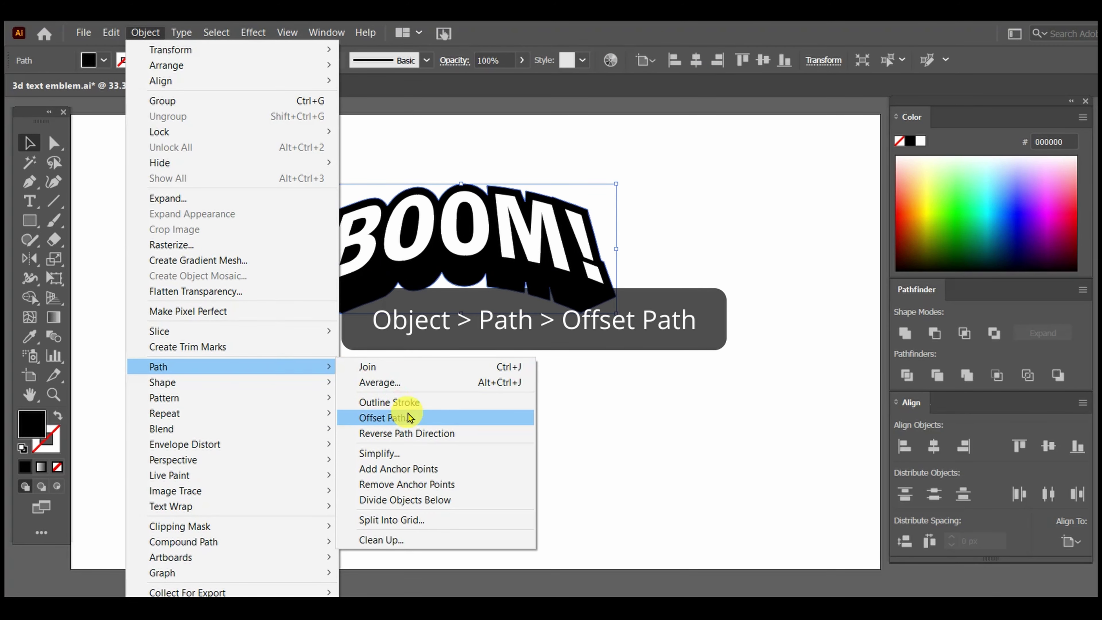
# Step: Offset the depth shape by 10 px with Round joins and fill the outline dark blue
pyautogui.click(410, 418)
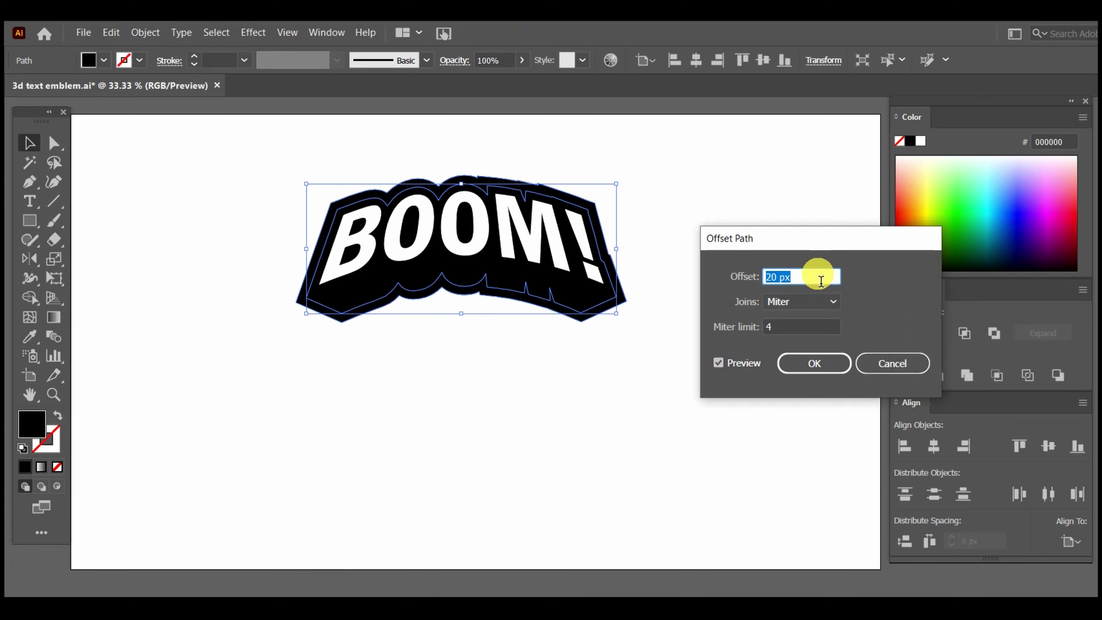
pyautogui.hotkey('shift', 'Down')
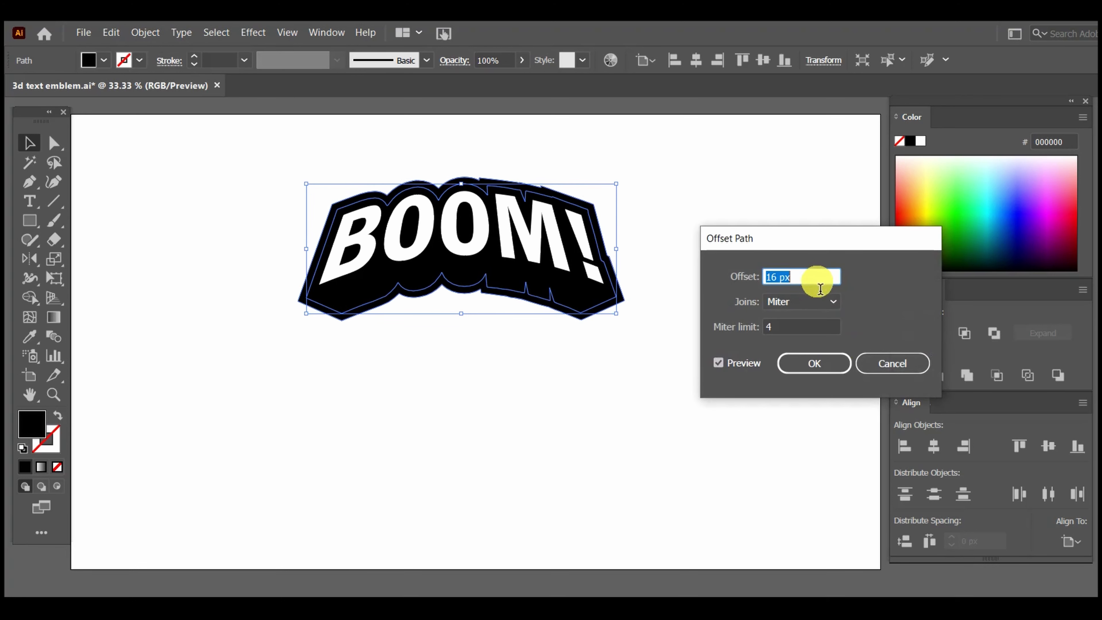
pyautogui.press('Down')
pyautogui.press('Down')
pyautogui.press('Down')
pyautogui.press('Up')
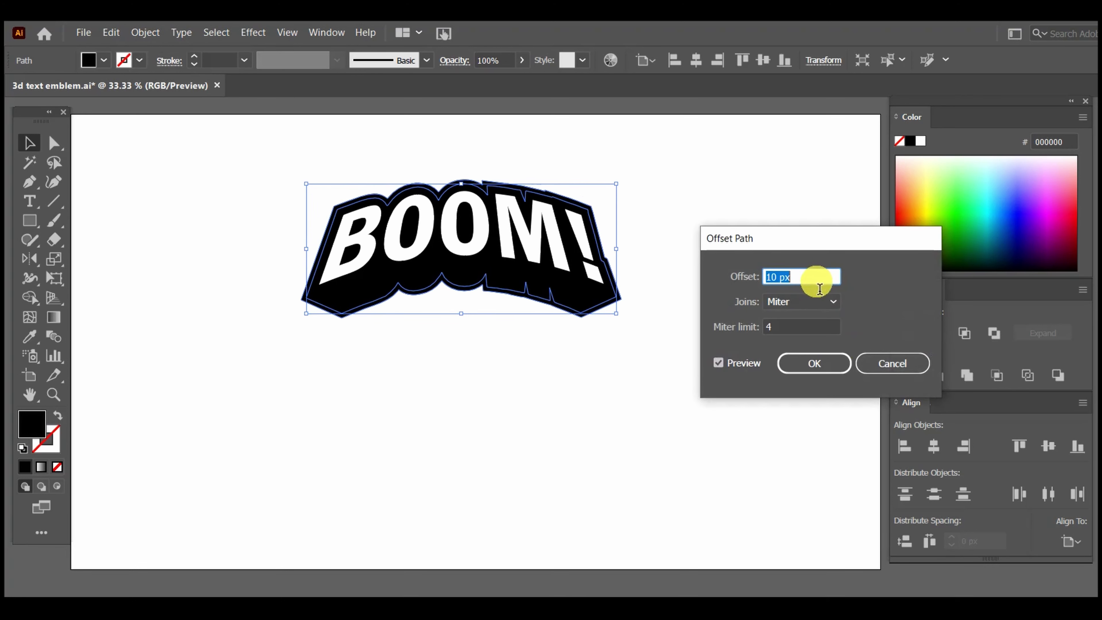
pyautogui.click(818, 303)
pyautogui.click(810, 338)
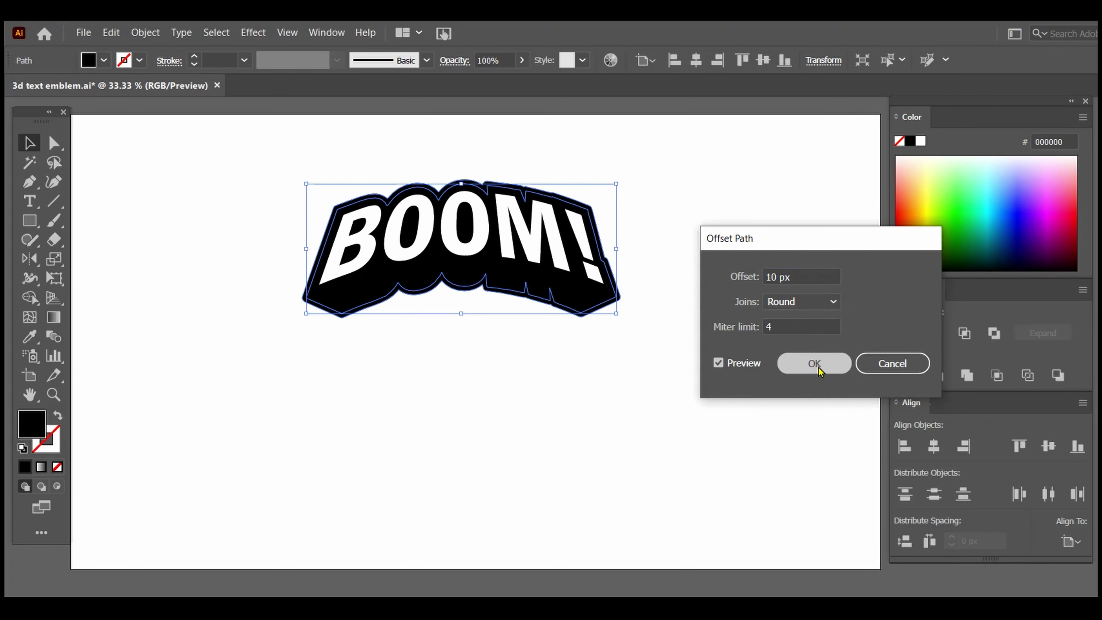
pyautogui.click(816, 363)
pyautogui.click(1013, 252)
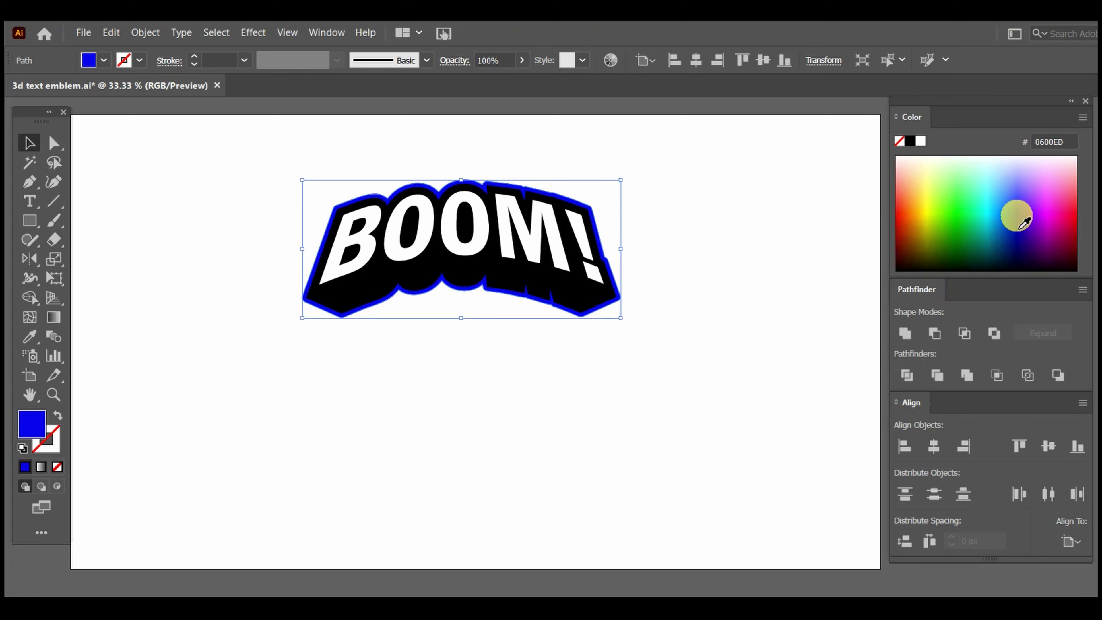
# Step: Recolour the rounded outline to purple 7C46FF, then reselect the black depth shape
pyautogui.click(1019, 207)
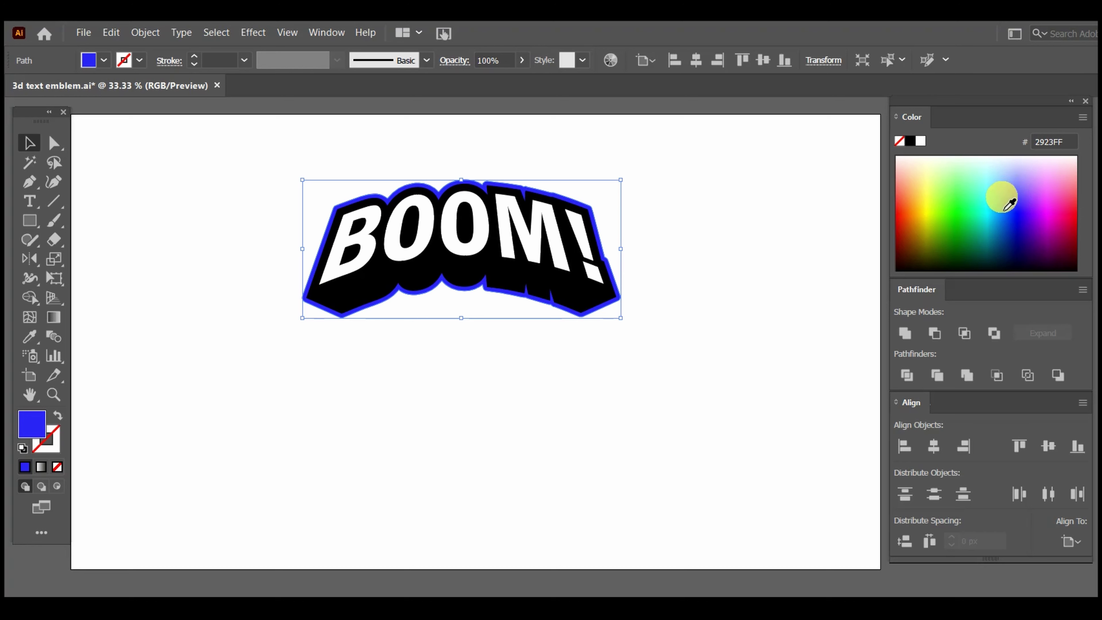
pyautogui.click(1005, 195)
pyautogui.click(1020, 224)
pyautogui.click(1023, 195)
pyautogui.click(911, 226)
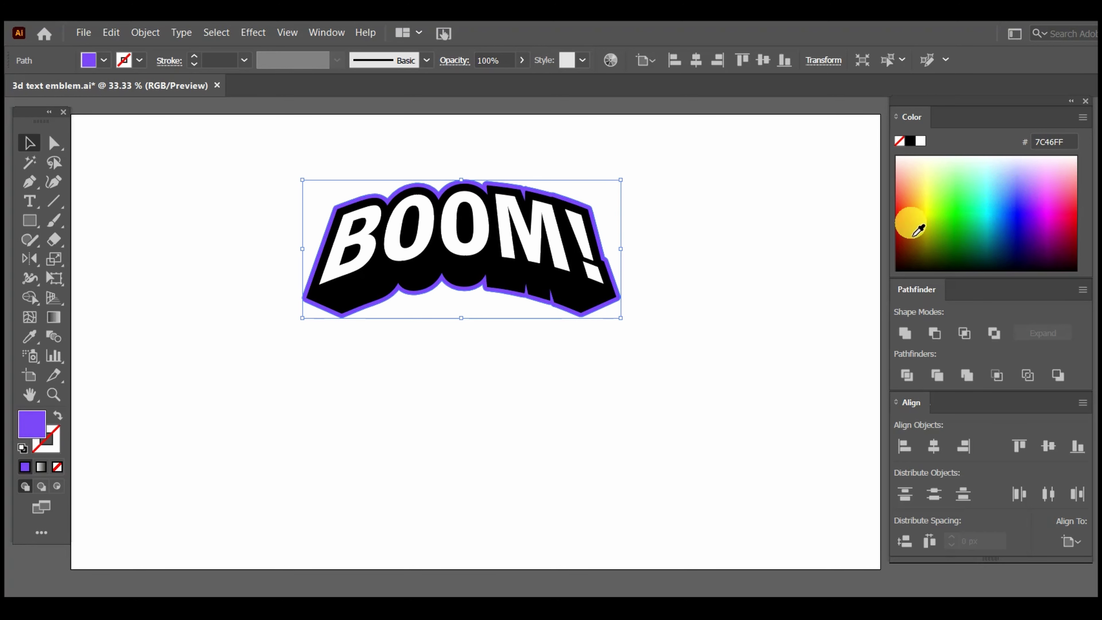
pyautogui.click(725, 301)
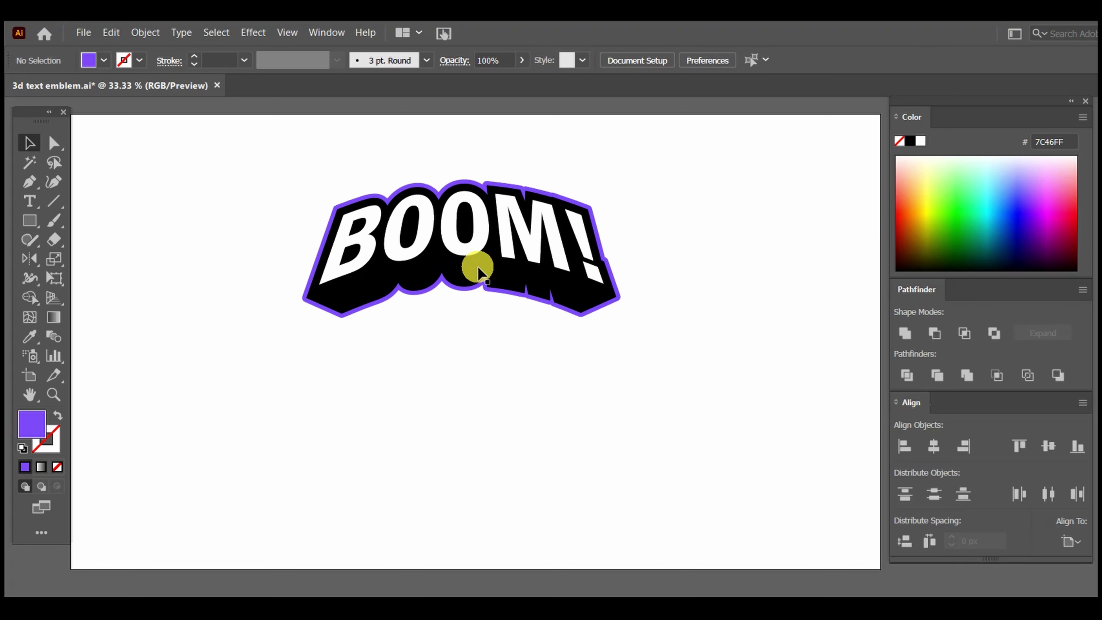
pyautogui.click(463, 275)
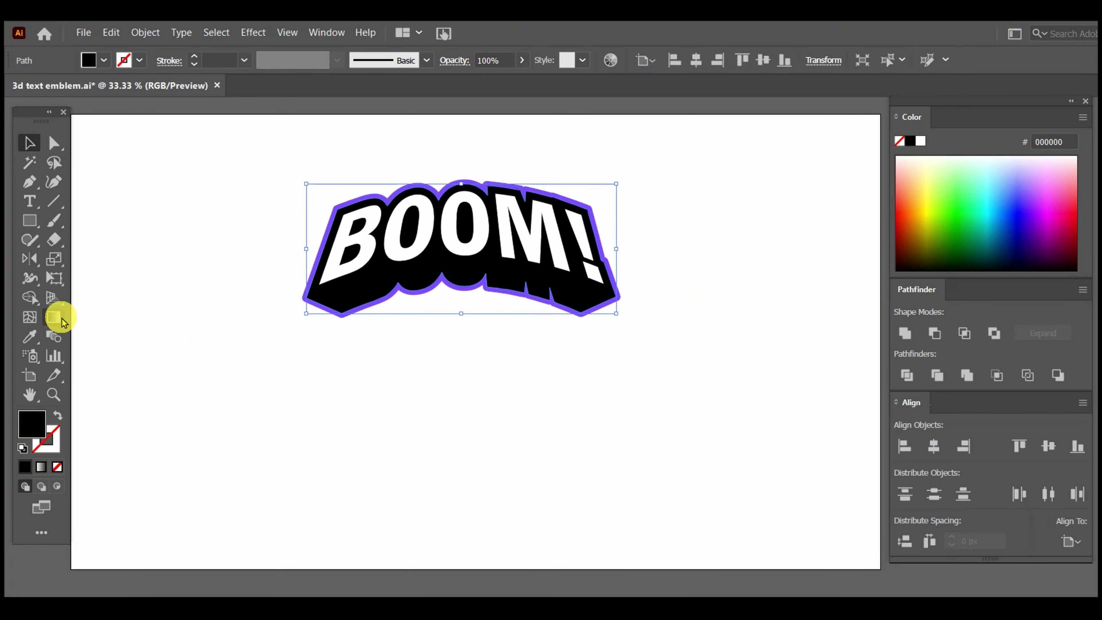
# Step: Apply a 90° linear gradient to the depth shape and shift the black stop toward mid-letters
pyautogui.click(53, 316)
pyautogui.doubleClick(53, 316)
pyautogui.moveTo(533, 130)
pyautogui.mouseDown()
pyautogui.moveTo(771, 246)
pyautogui.moveTo(810, 210)
pyautogui.mouseUp()
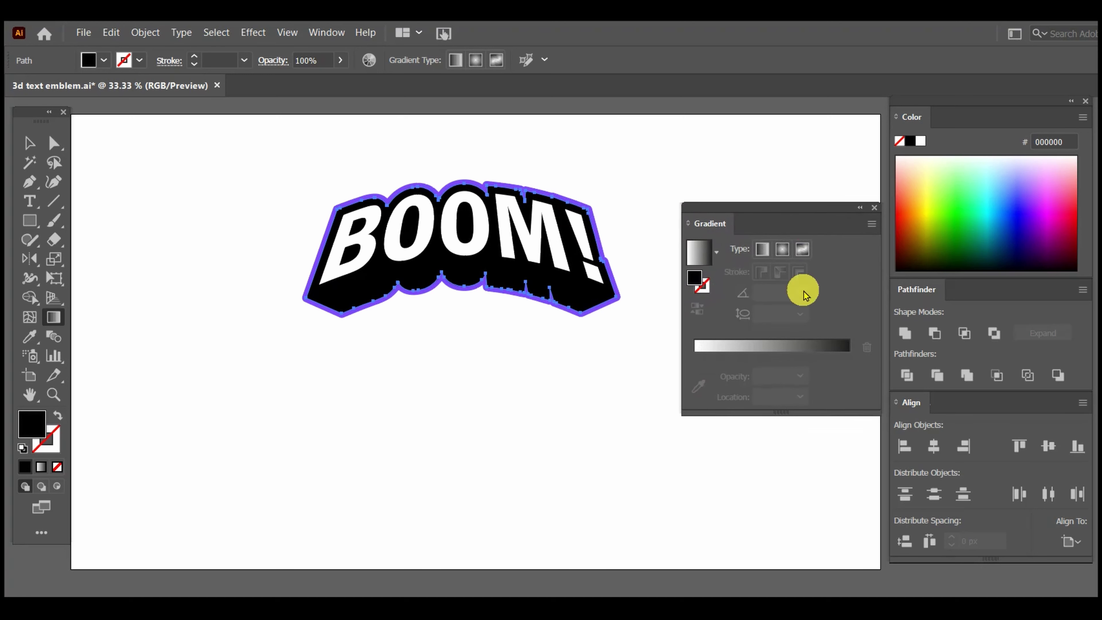
pyautogui.click(799, 291)
pyautogui.click(800, 293)
pyautogui.click(824, 381)
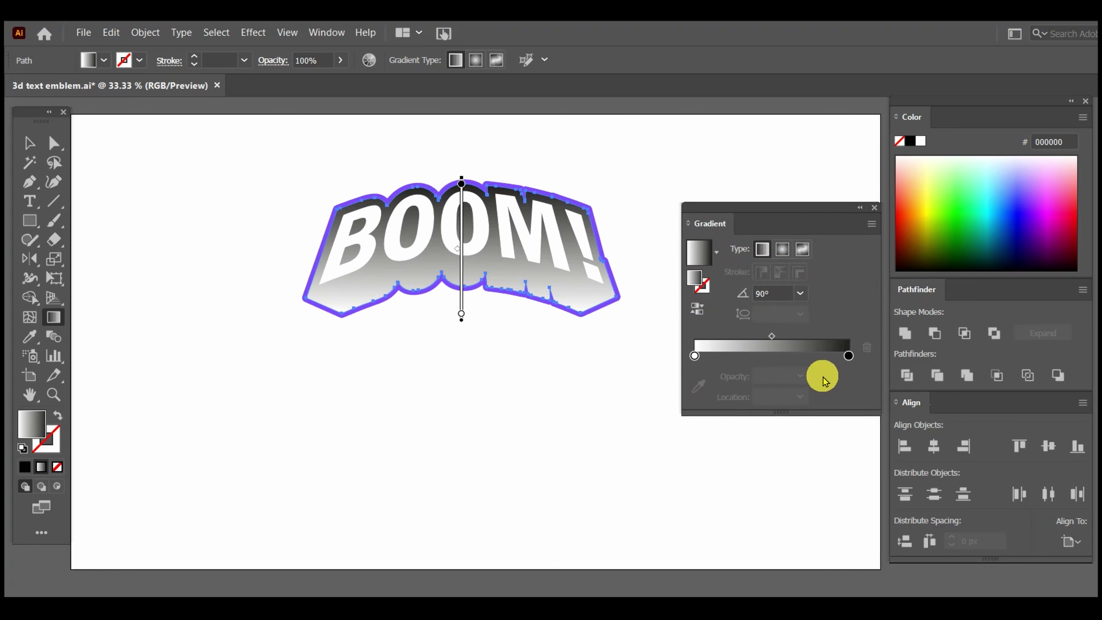
pyautogui.moveTo(461, 183); pyautogui.dragTo(462, 256)
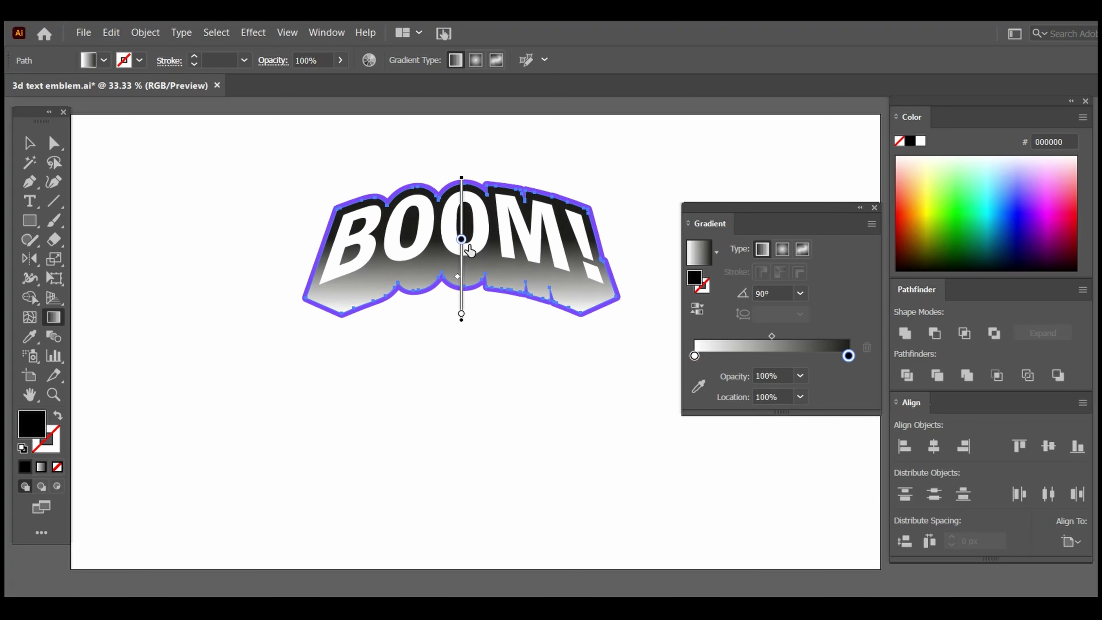
pyautogui.moveTo(848, 356); pyautogui.dragTo(759, 356)
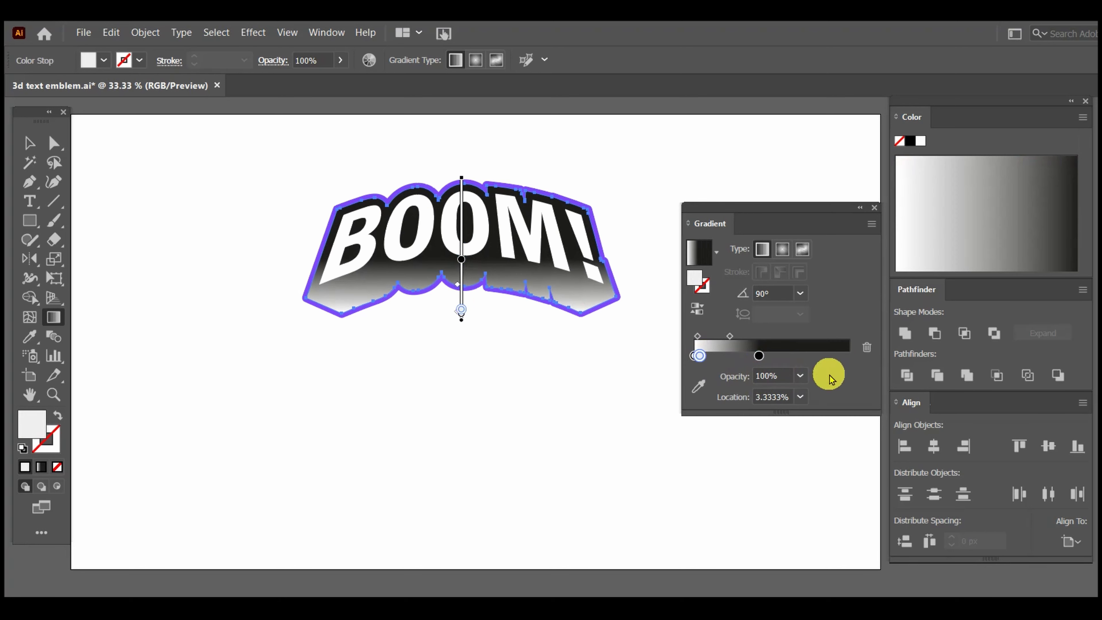
# Step: Set the bottom gradient stop to the outline's purple 7C46FF by sampling it
pyautogui.click(695, 356)
pyautogui.doubleClick(694, 356)
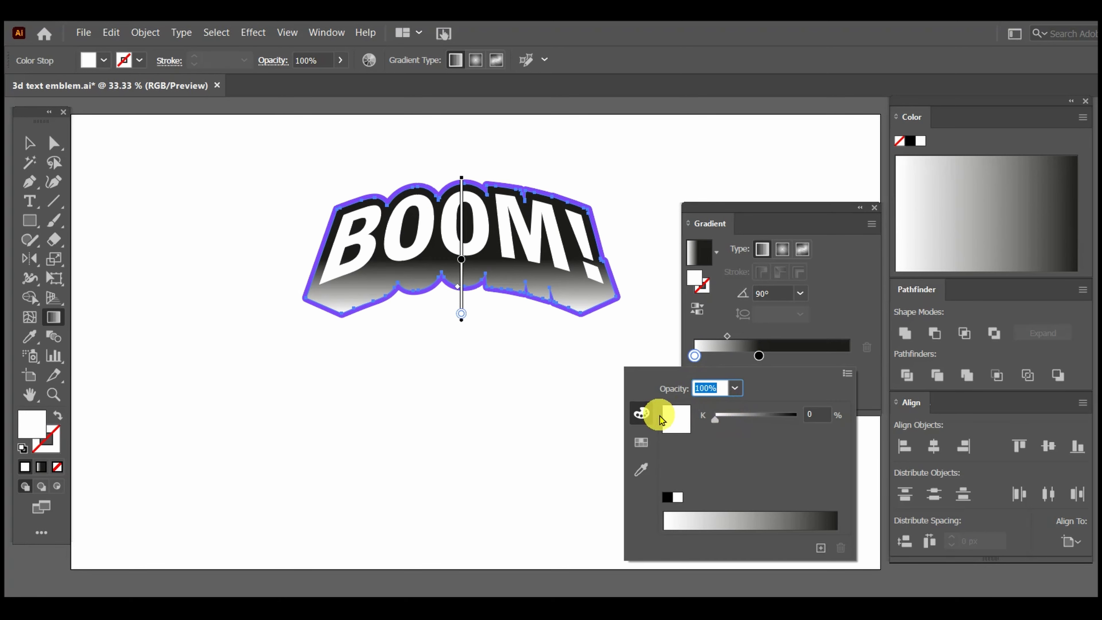
pyautogui.click(641, 442)
pyautogui.click(718, 443)
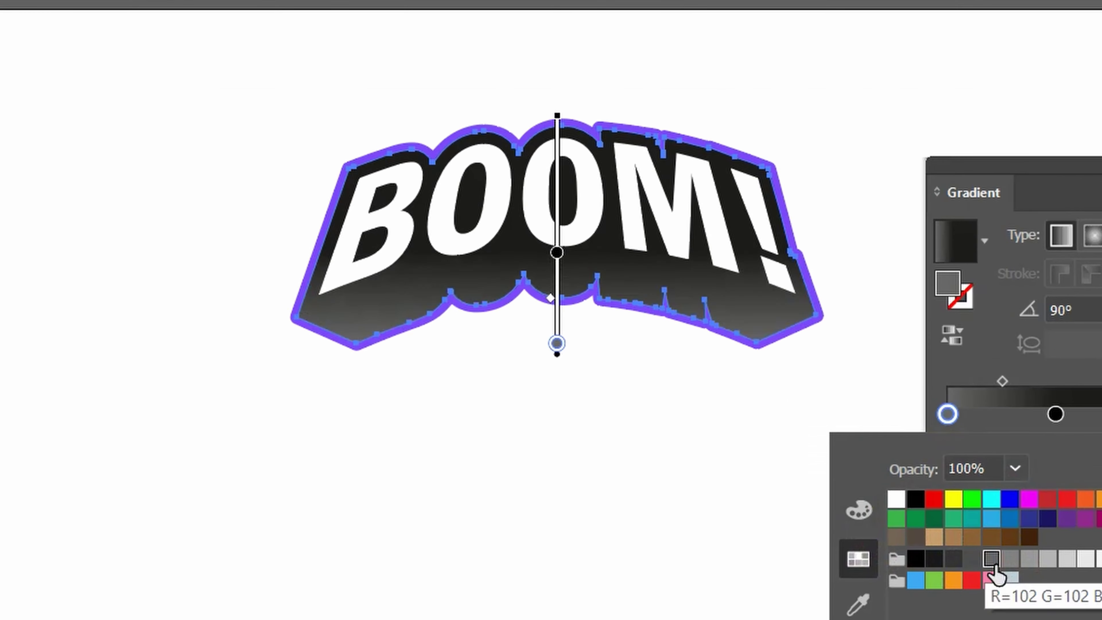
pyautogui.click(1010, 499)
pyautogui.click(858, 603)
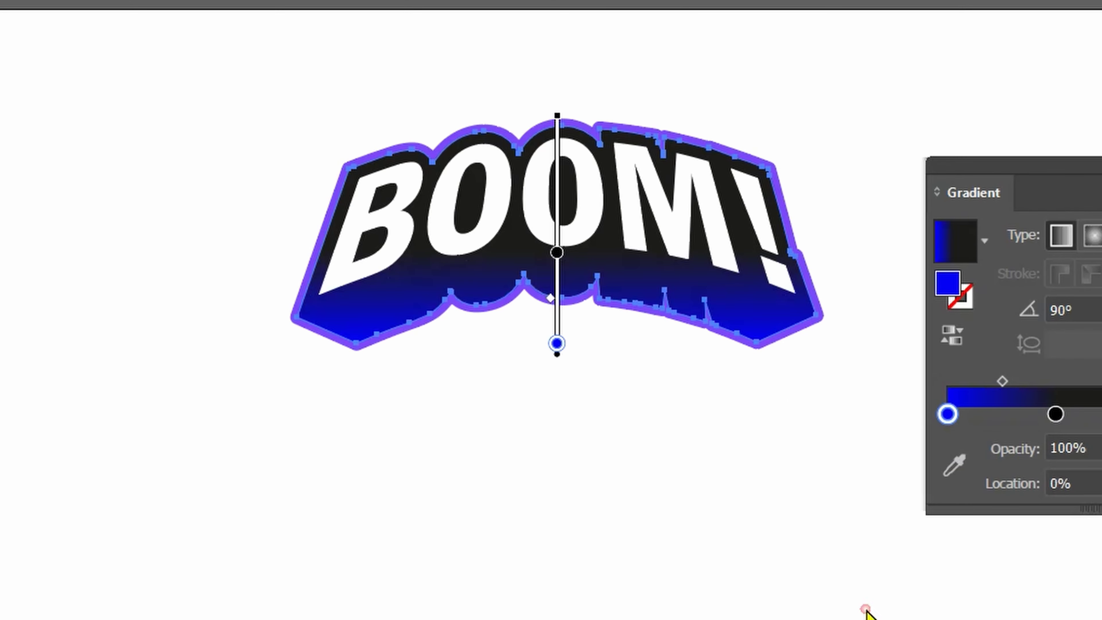
pyautogui.click(813, 304)
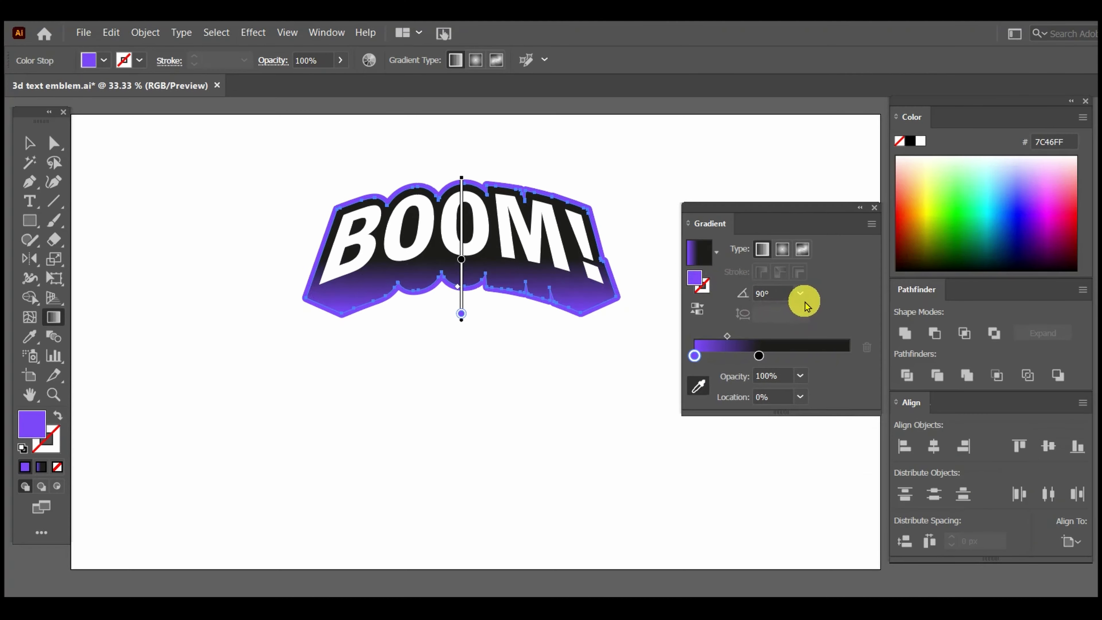
pyautogui.click(867, 205)
pyautogui.click(23, 145)
pyautogui.click(765, 317)
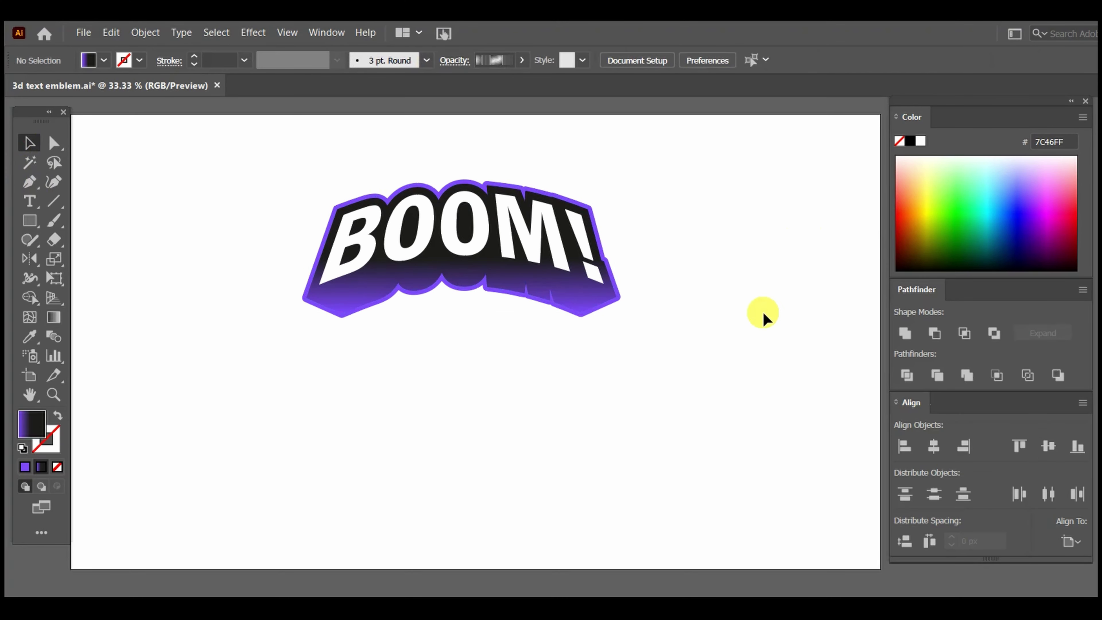